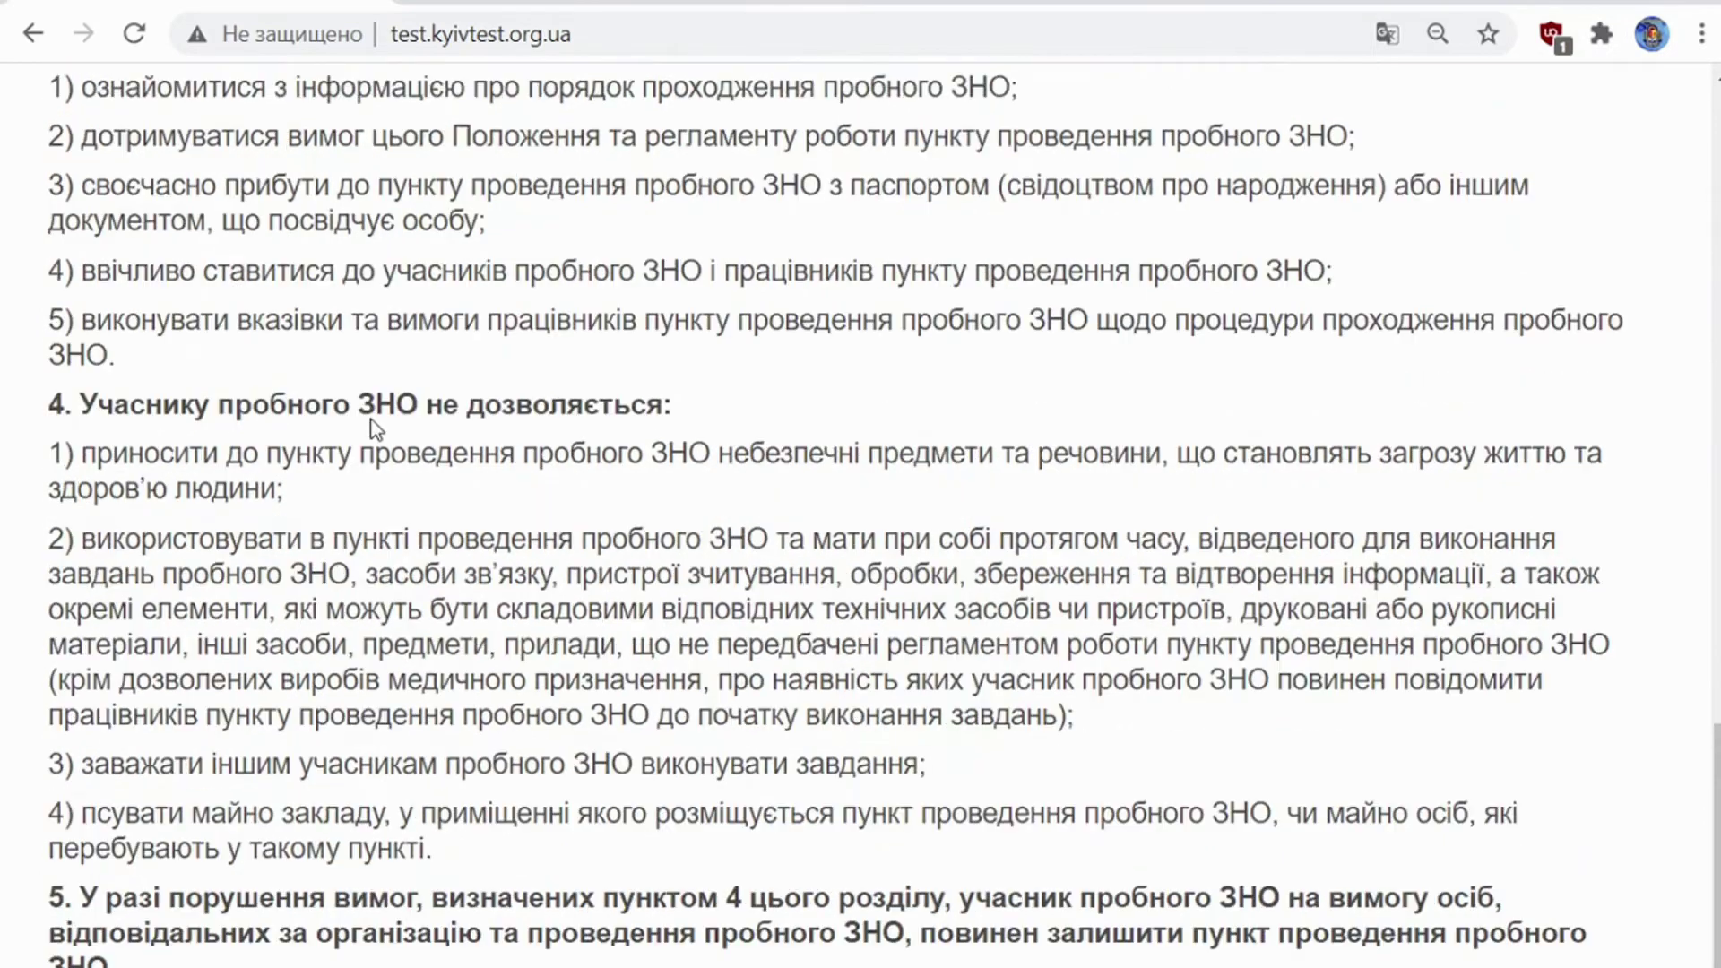
scroll(373, 419, up, 8)
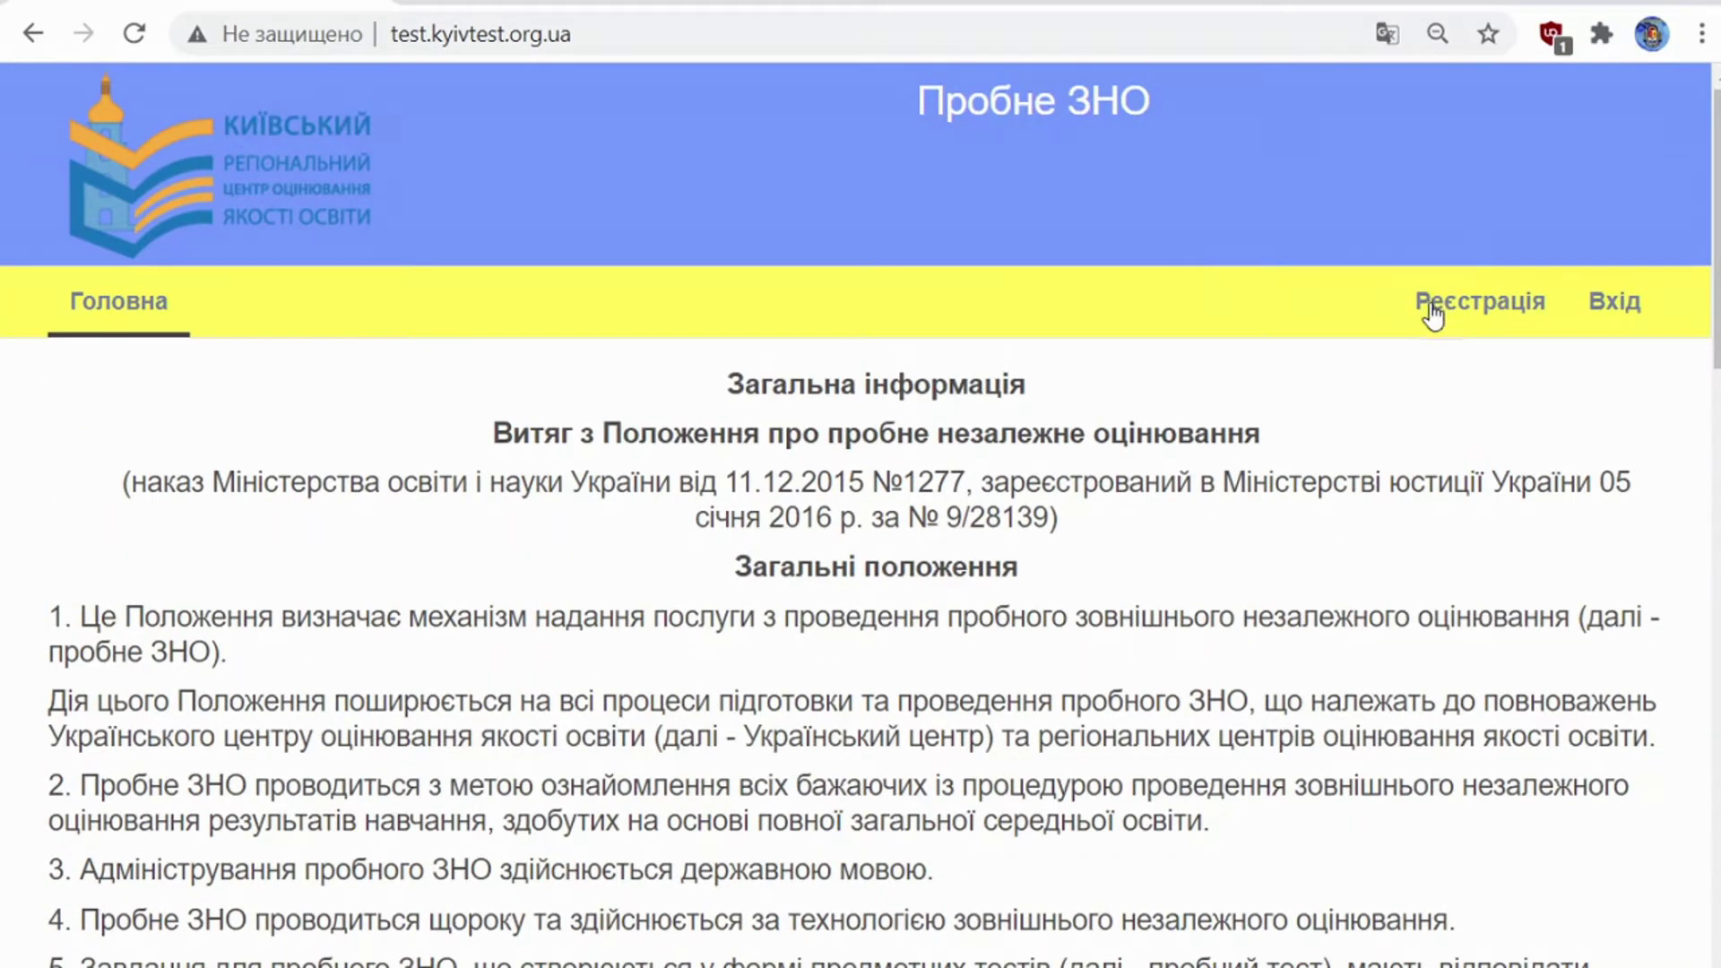
Step: Read the Крок 1 public offer contract to its end and accept it to continue registration
click(1432, 309)
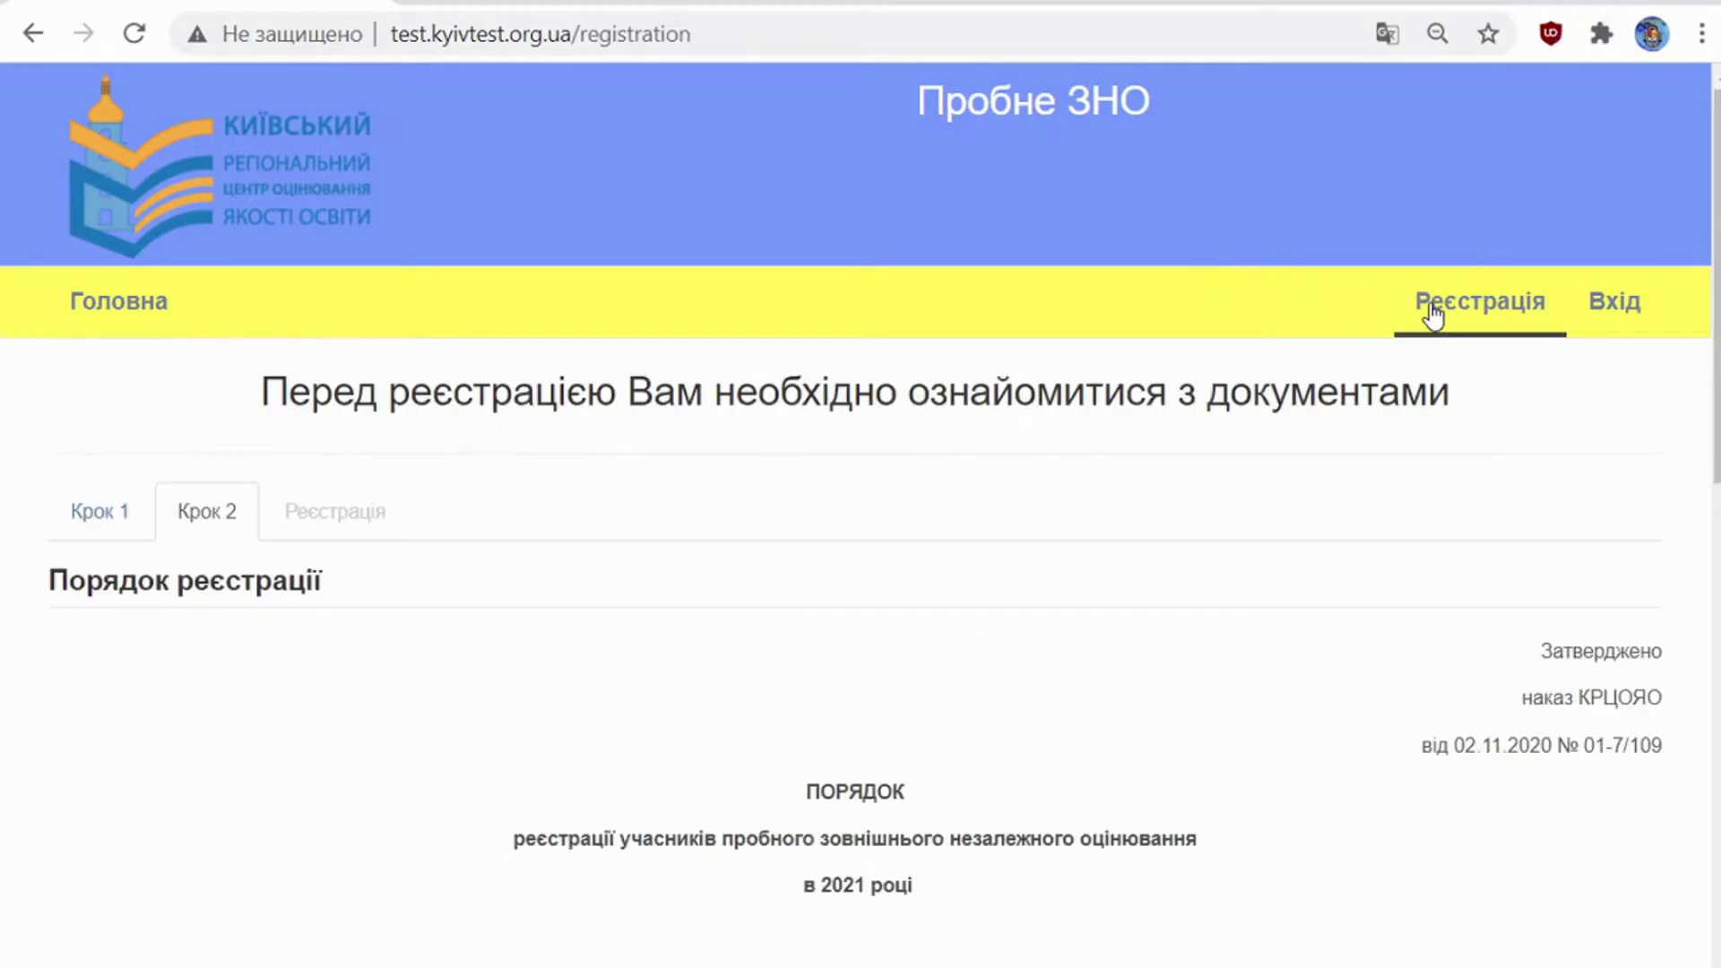
click(117, 524)
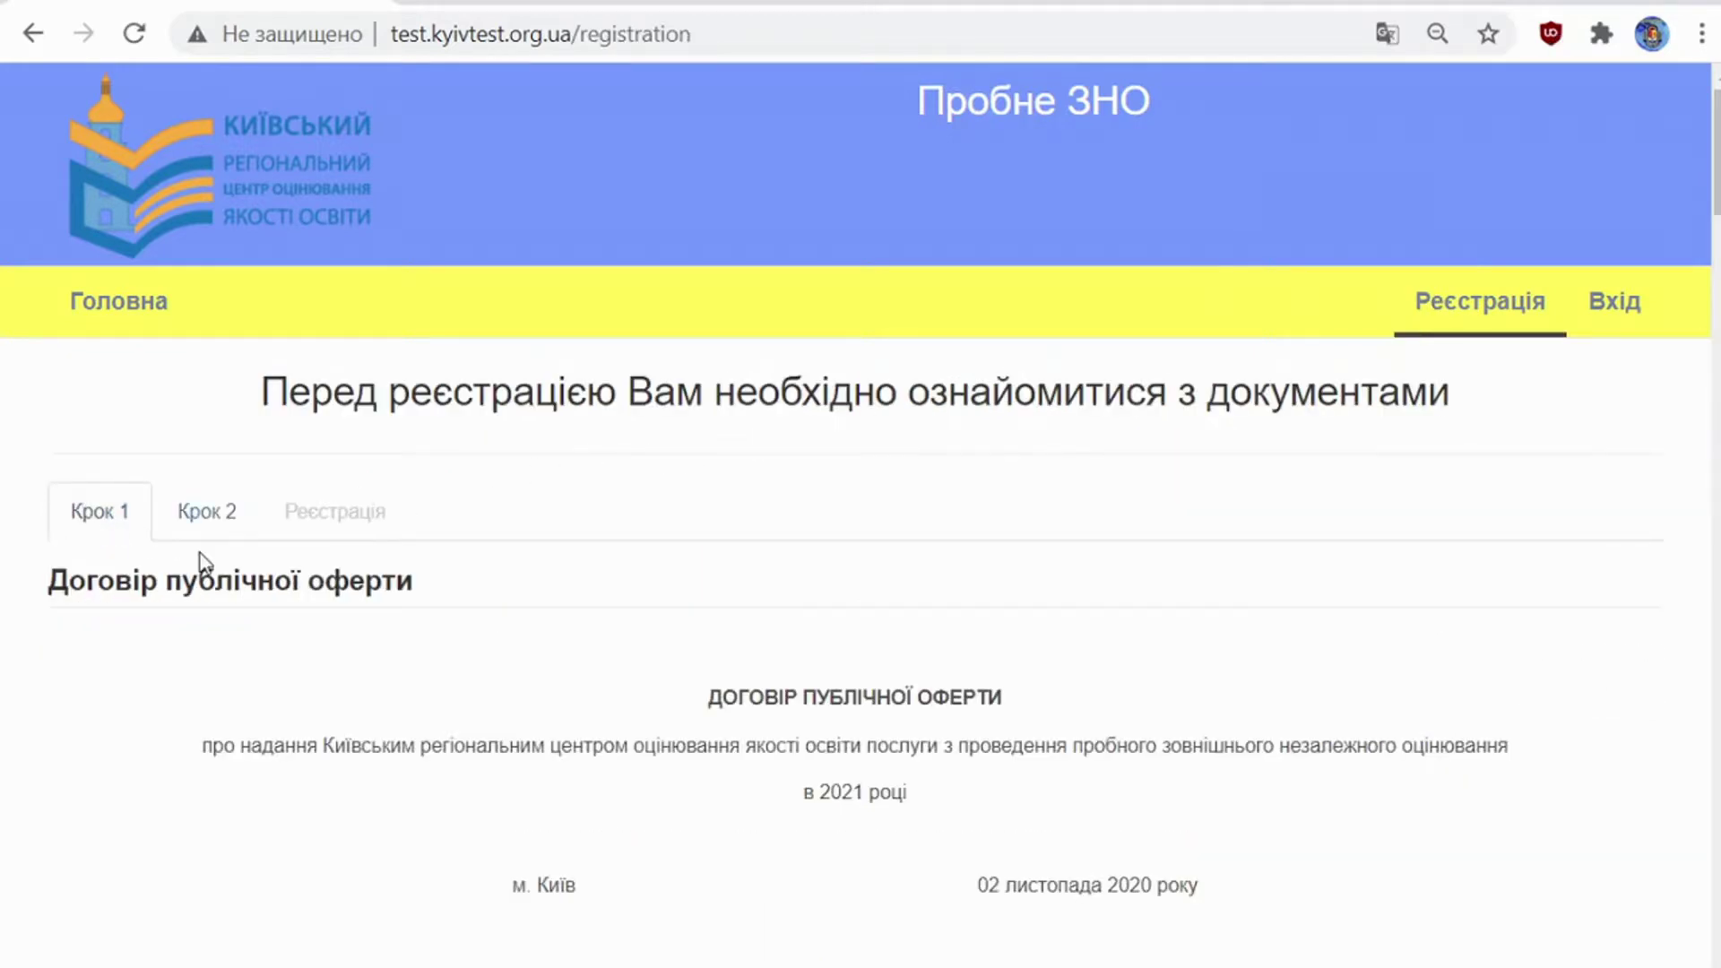
scroll(201, 553, down, 2)
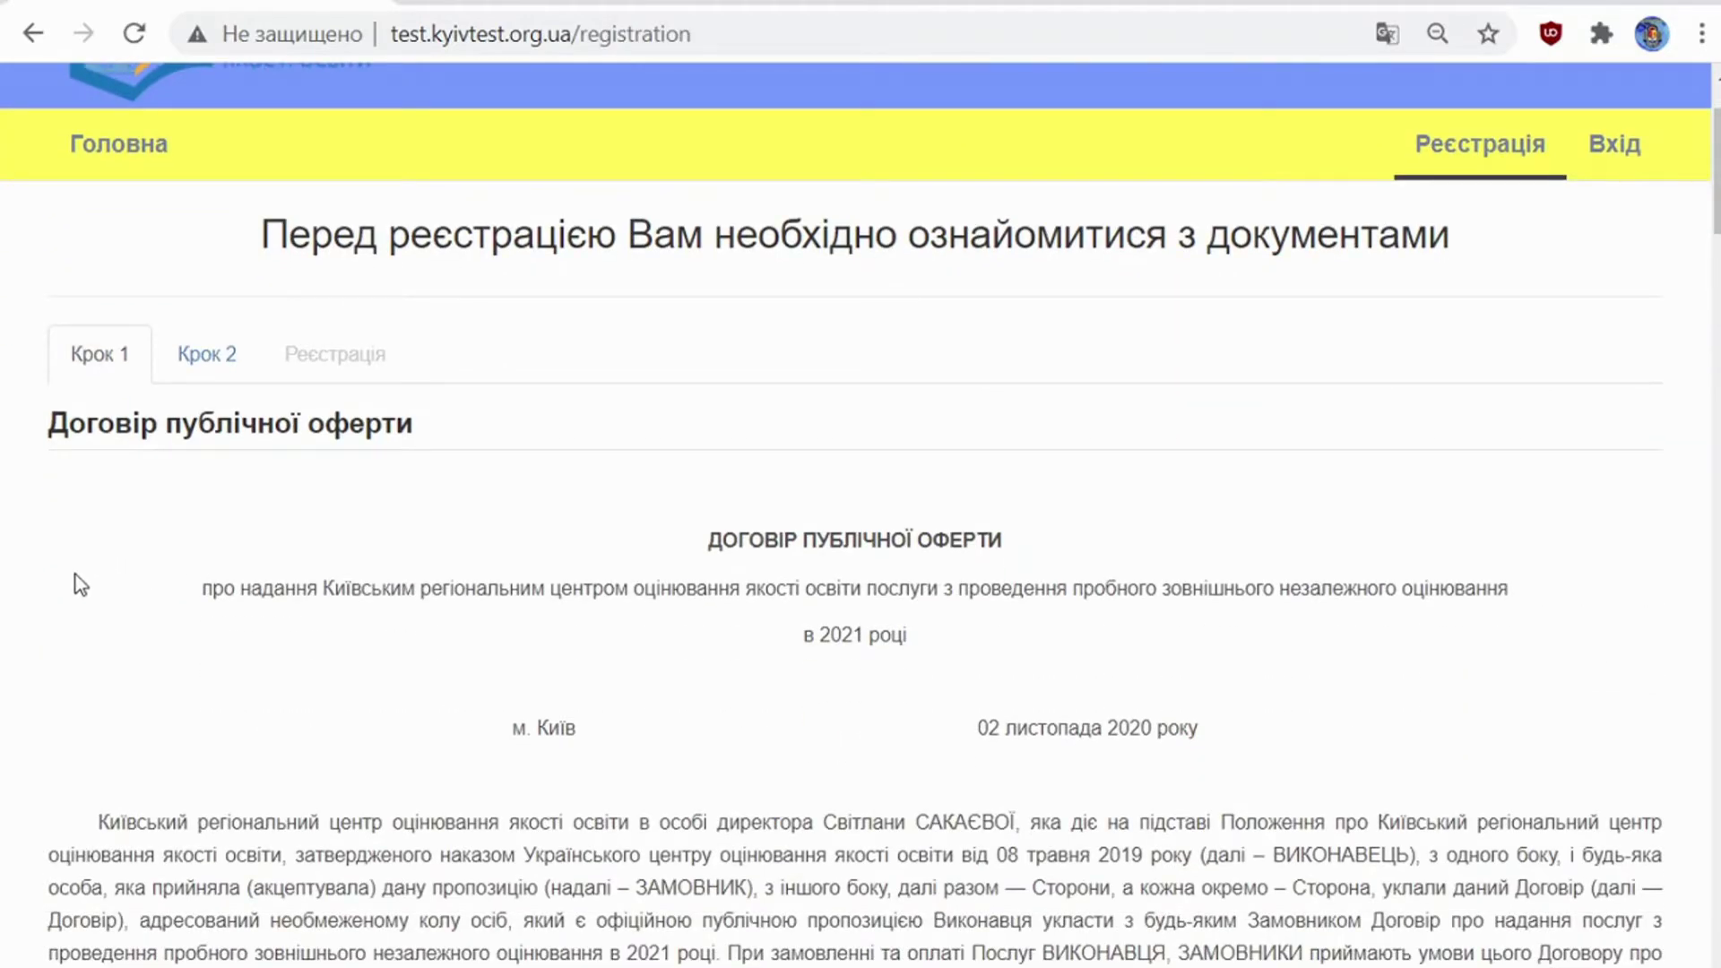
scroll(81, 585, down, 18)
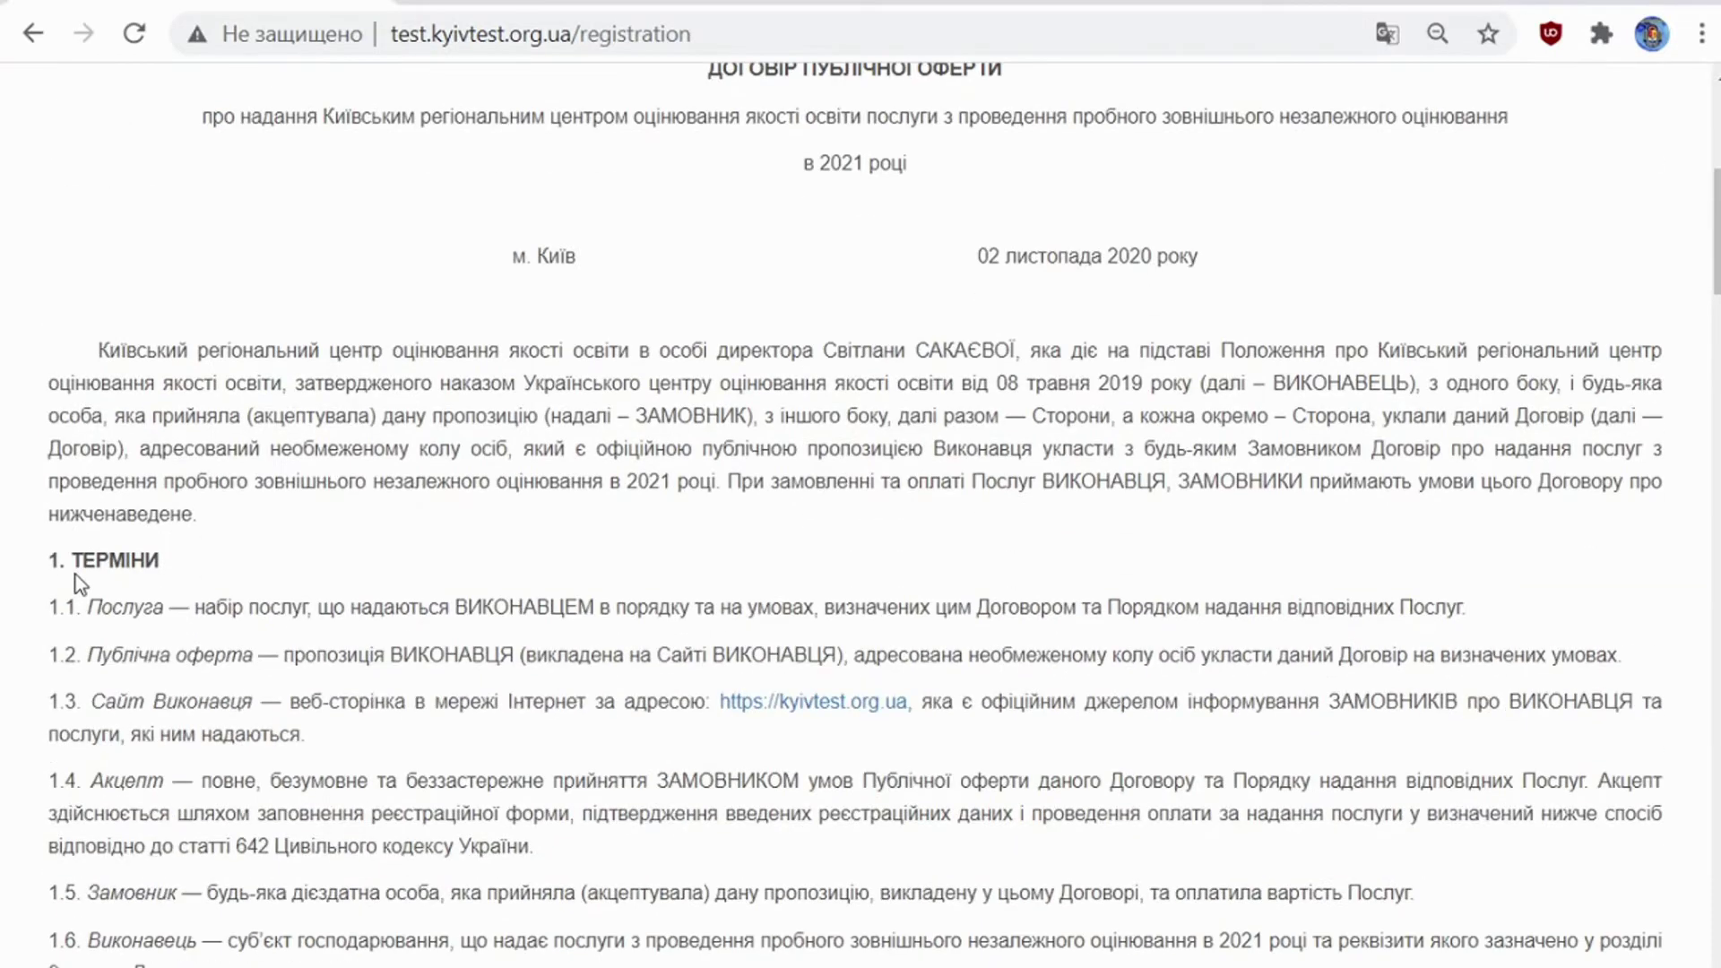
scroll(77, 573, down, 20)
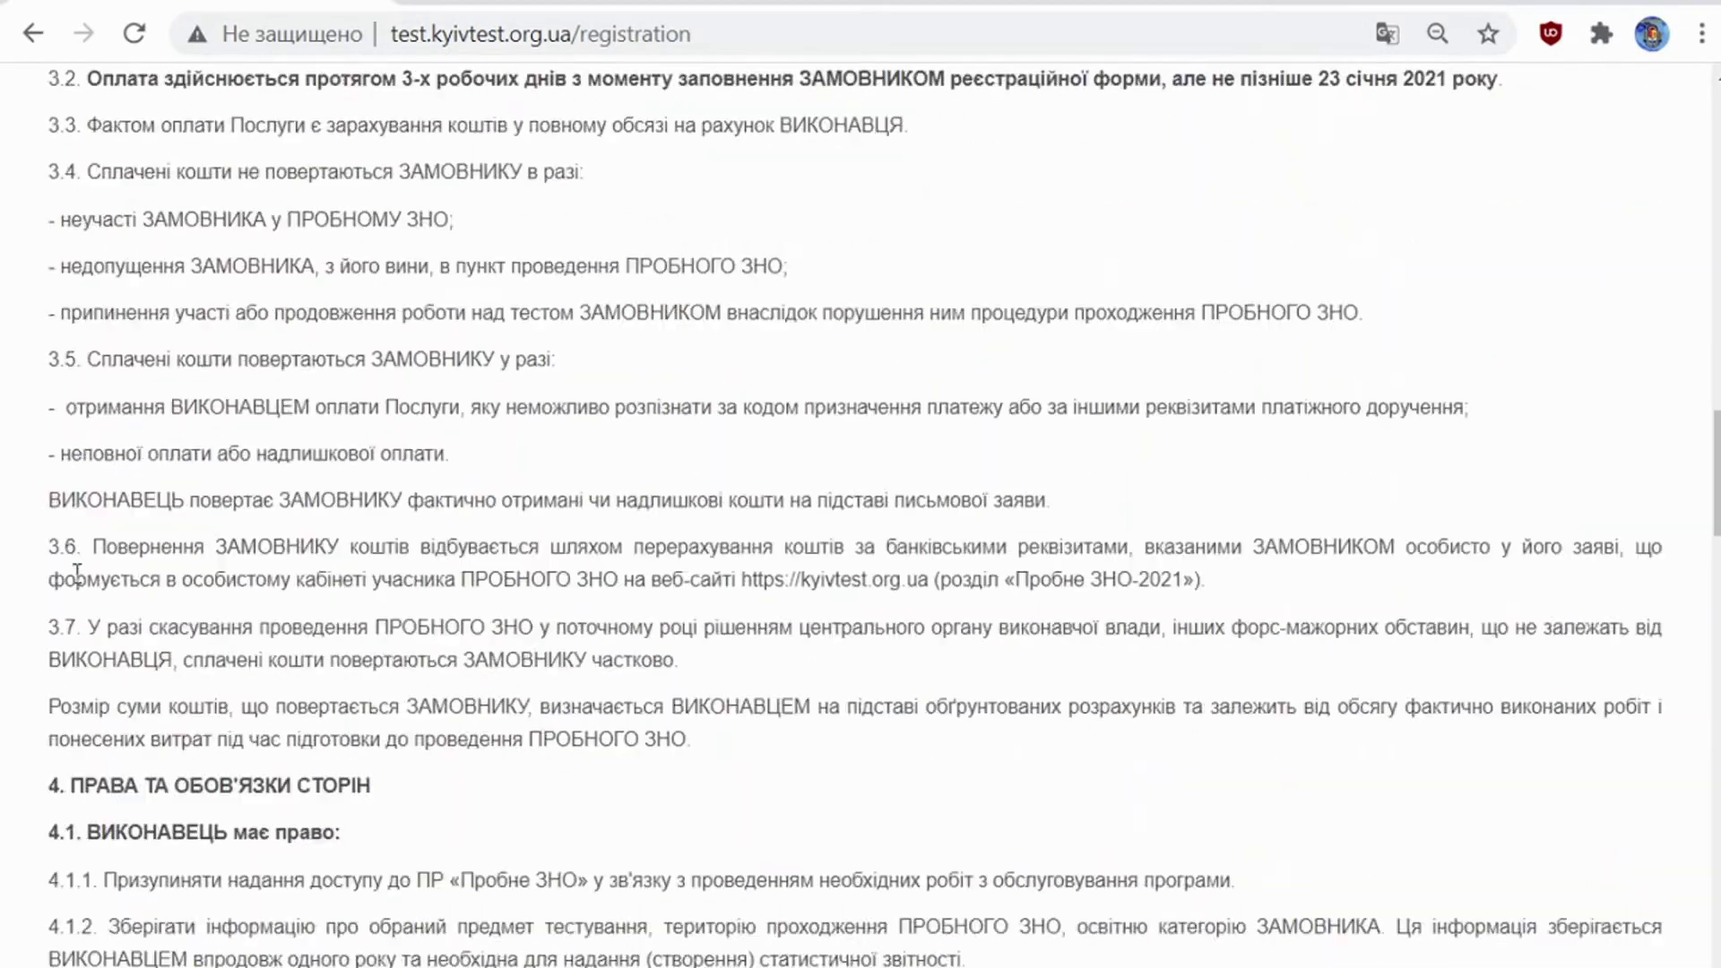
scroll(77, 573, down, 20)
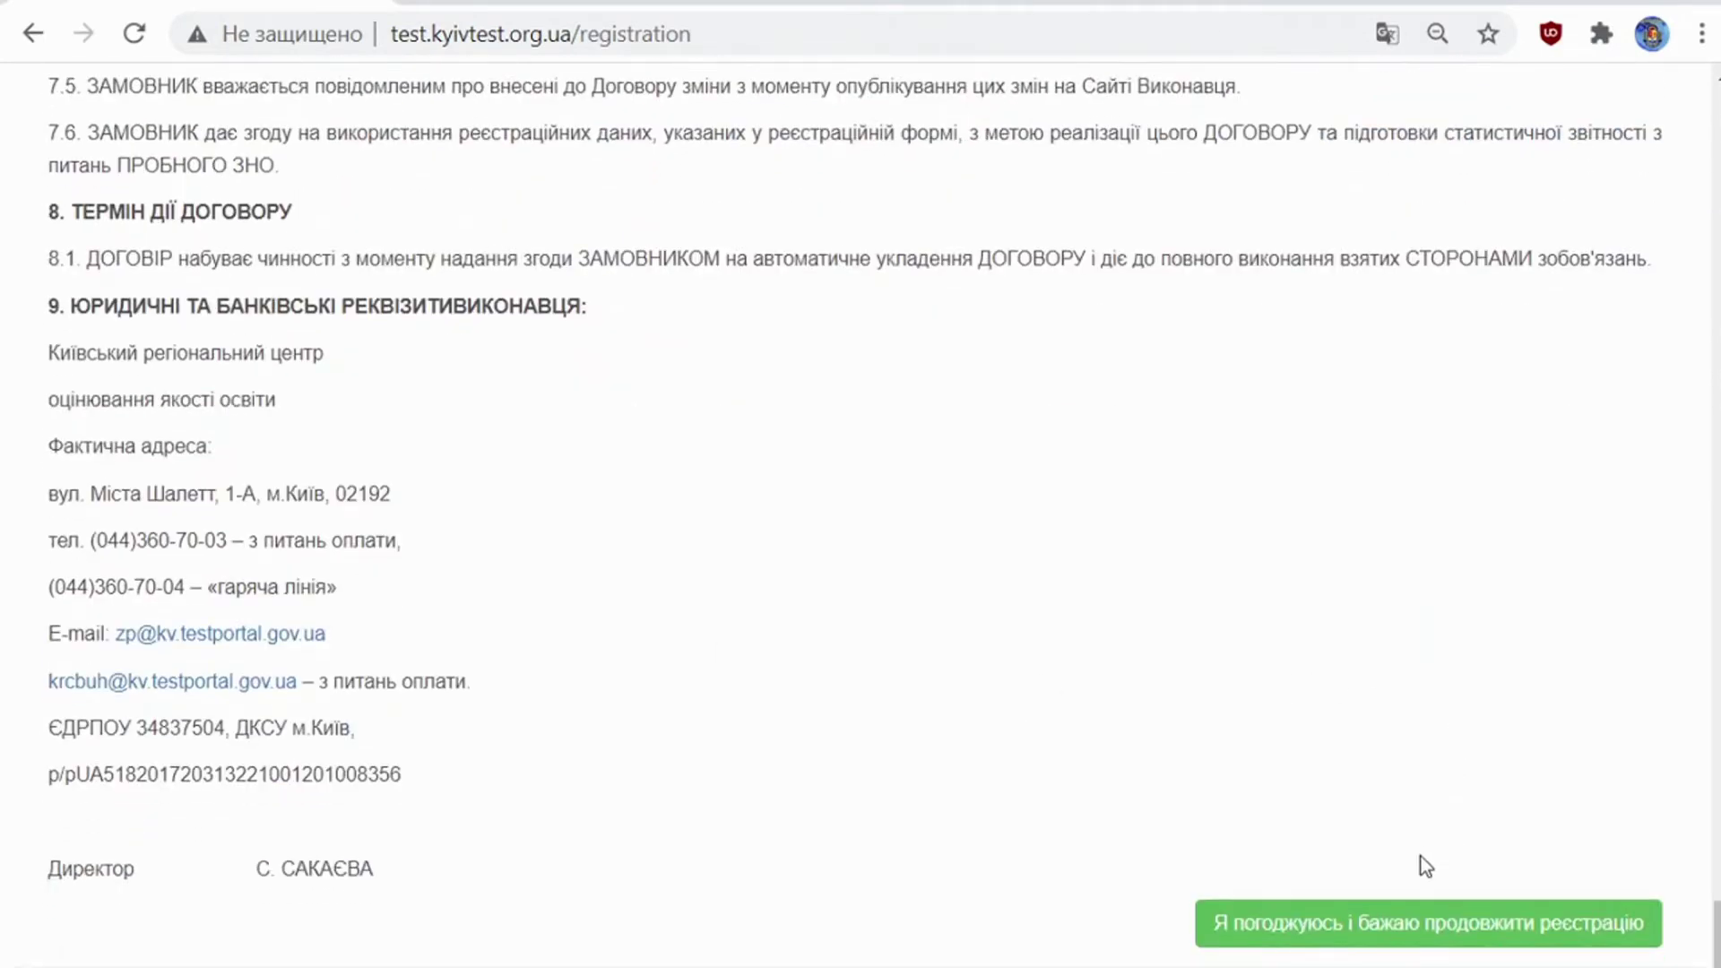
click(1389, 924)
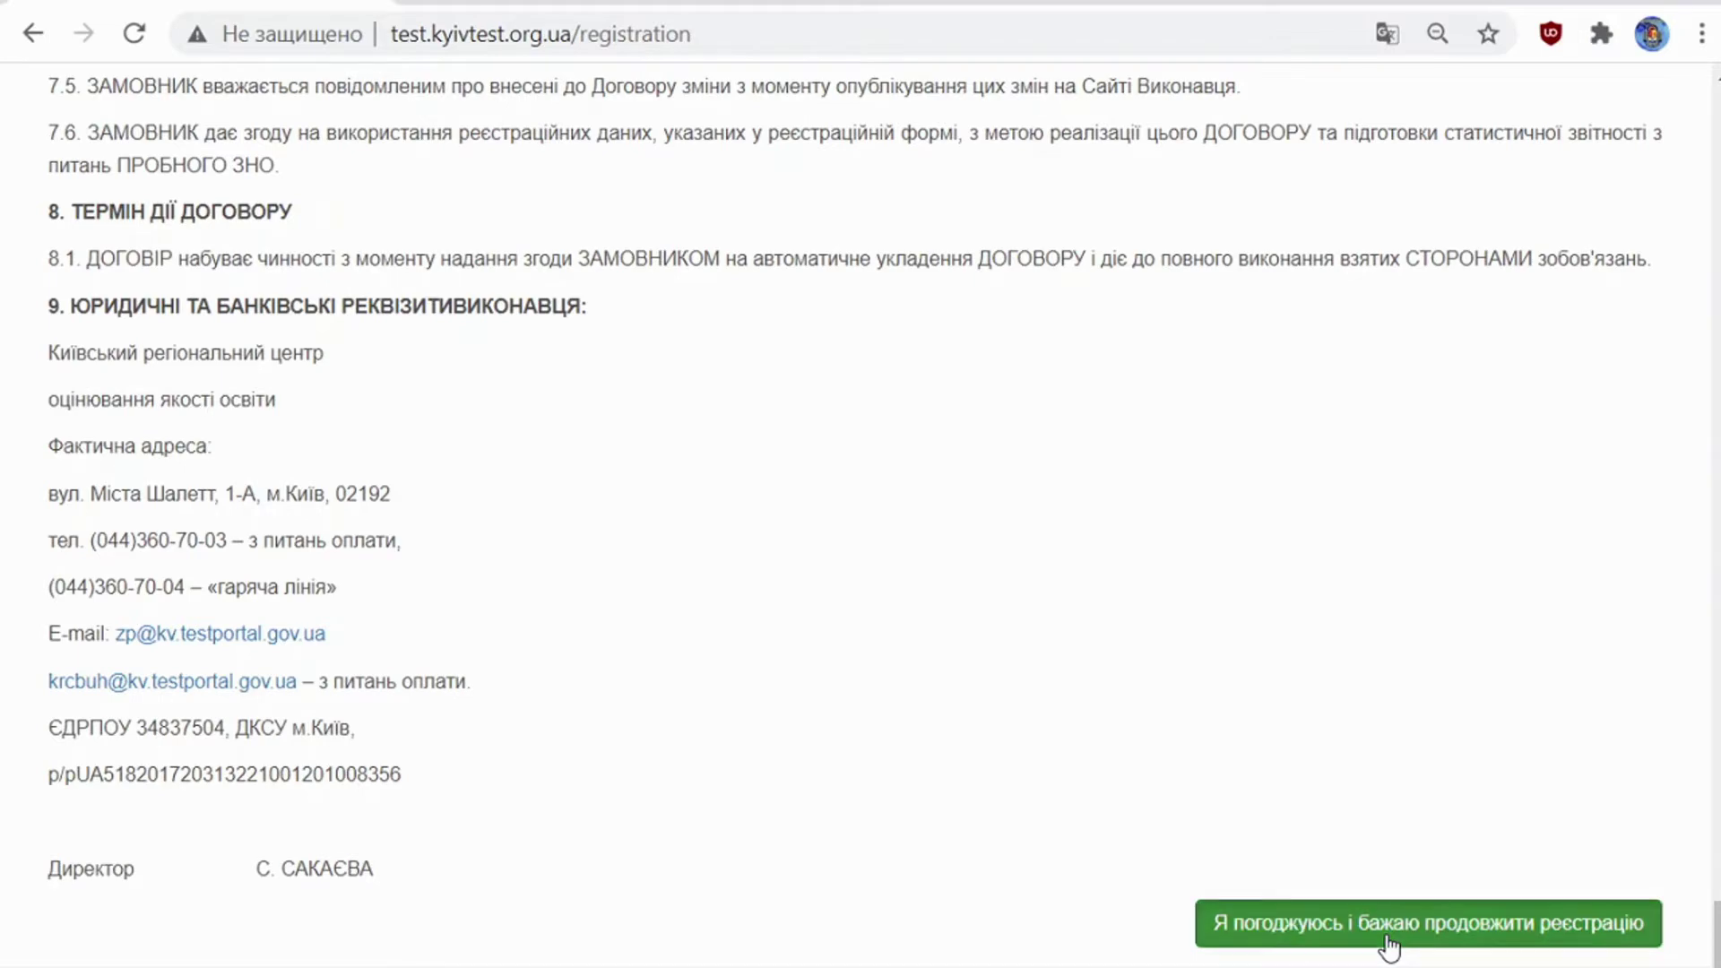
Step: Read through the Порядок реєстрації on Крок 2 and accept it to reach the application form
scroll(777, 695, down, 2)
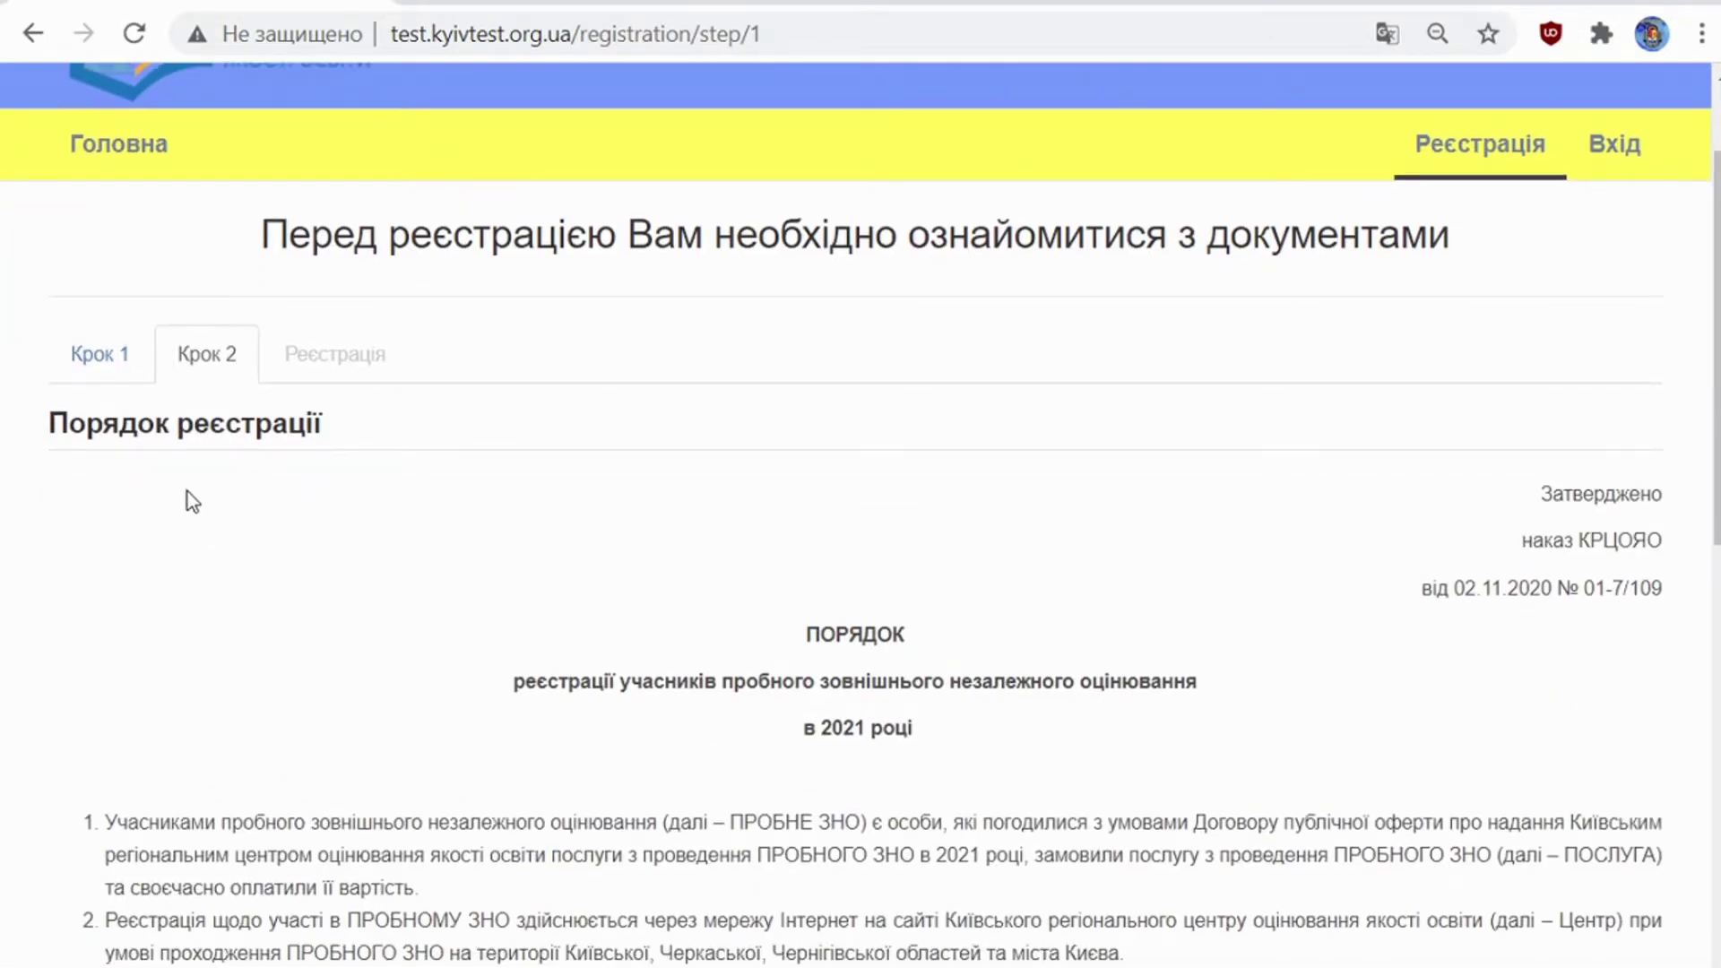
scroll(187, 493, down, 2)
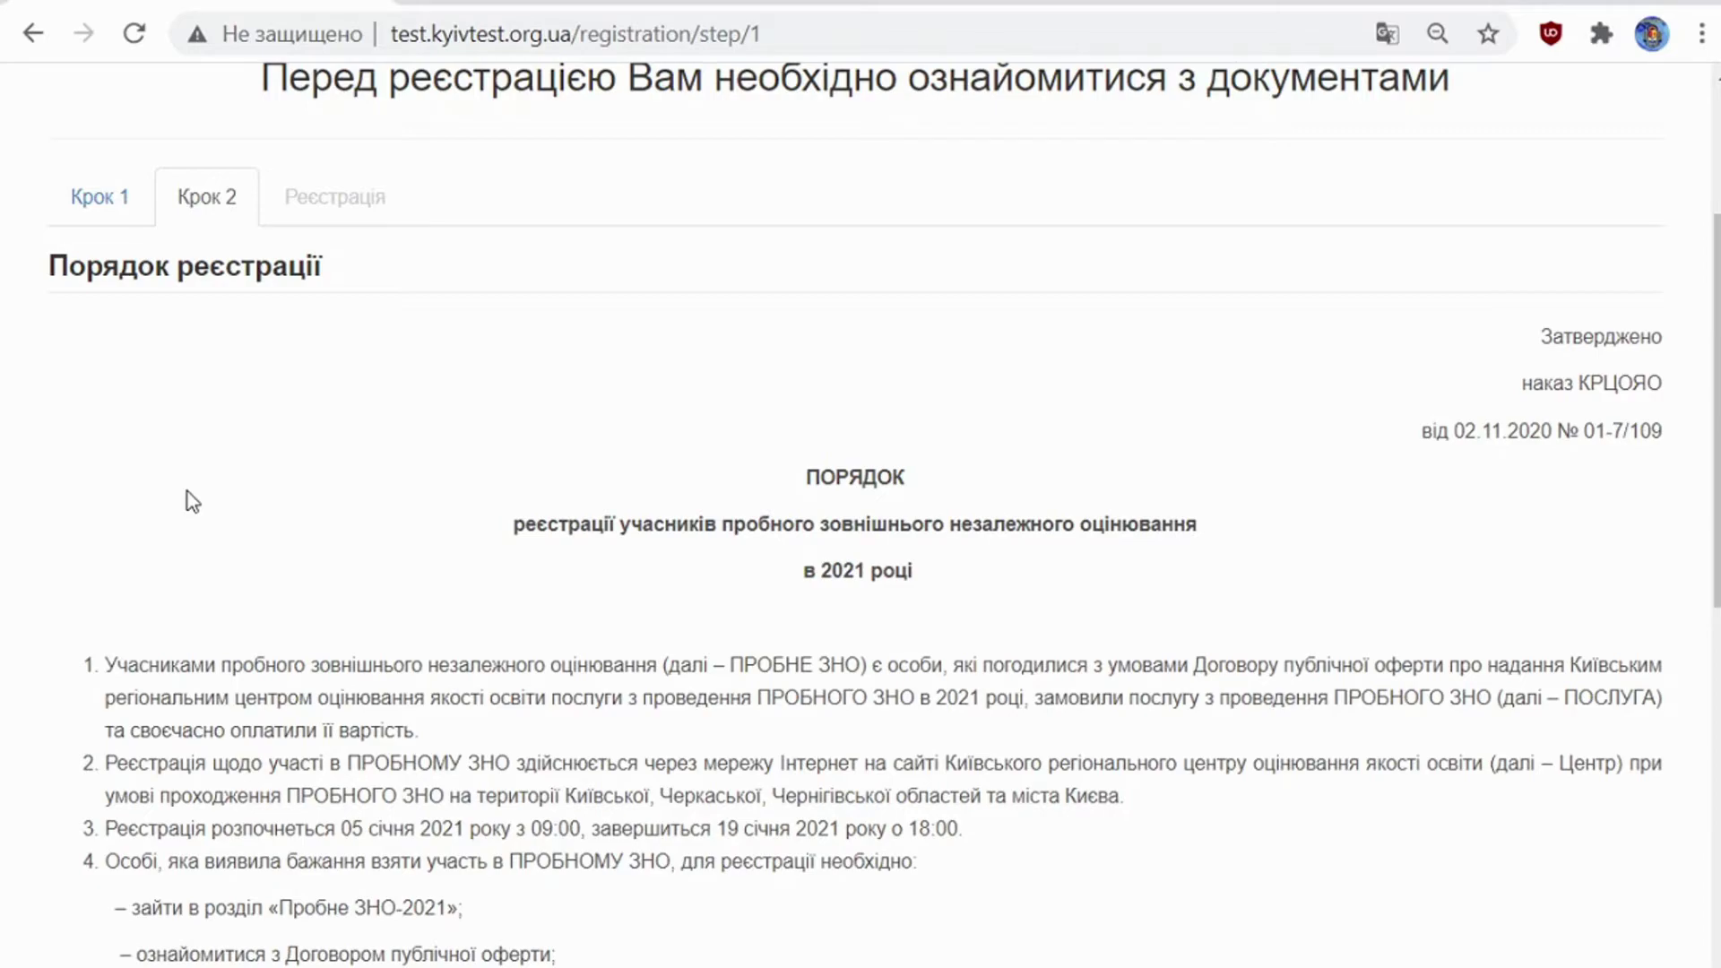
scroll(186, 491, down, 10)
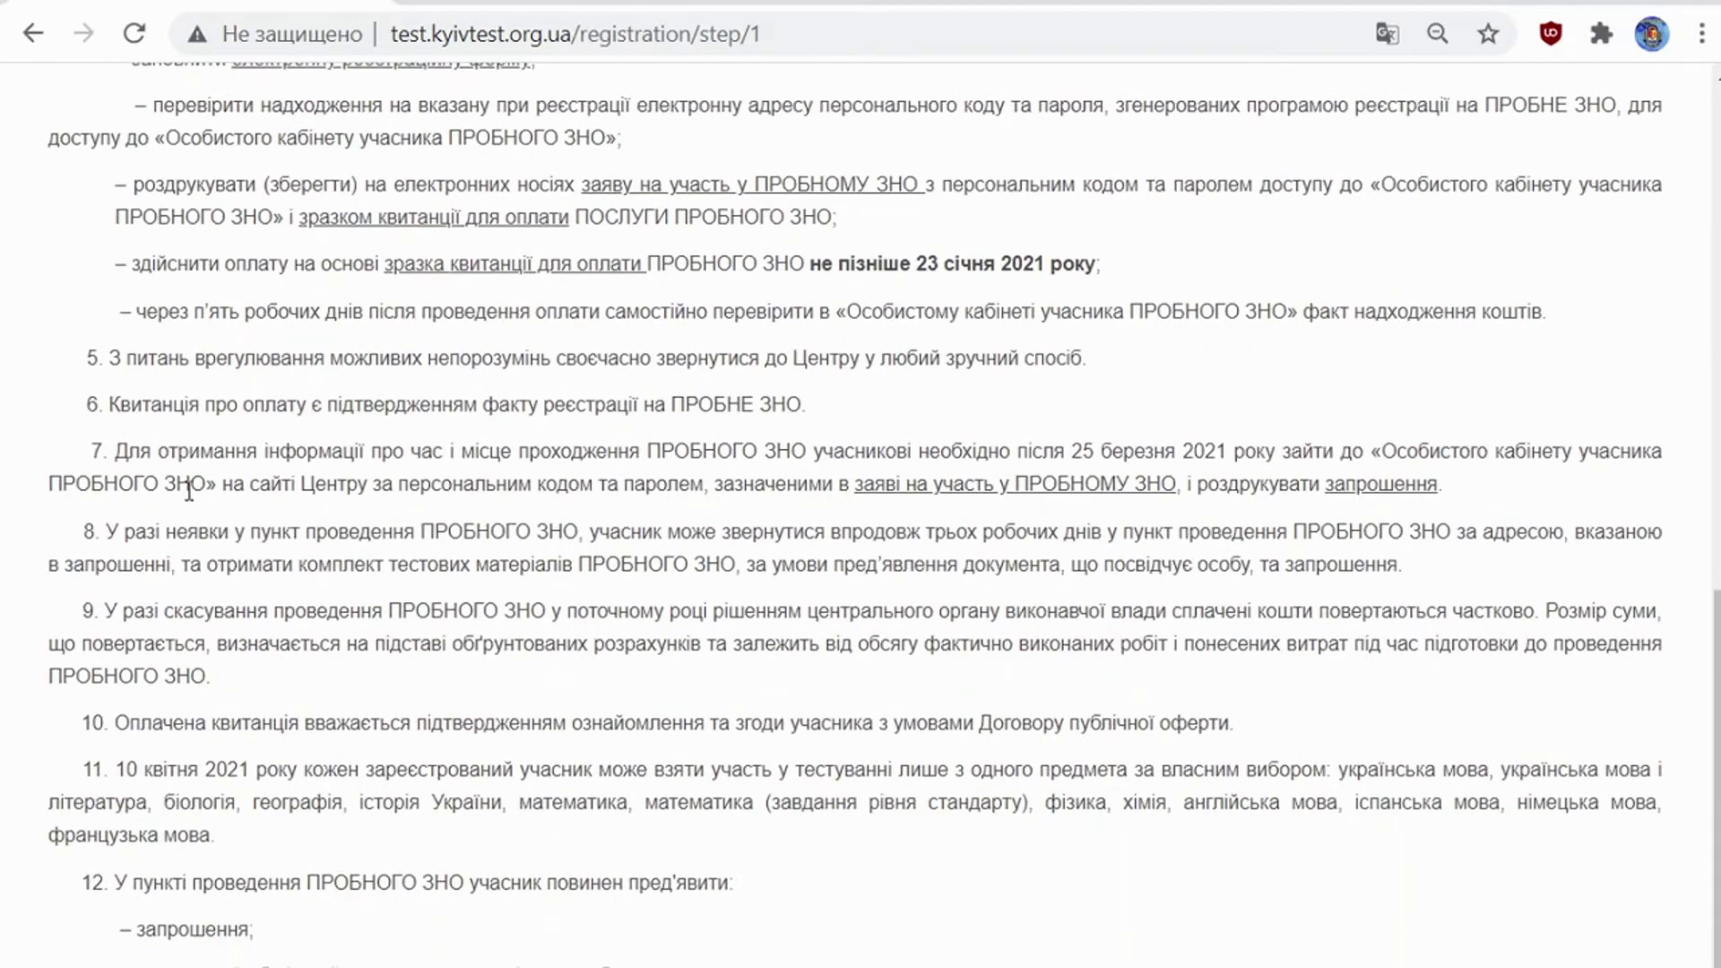
scroll(188, 491, down, 1)
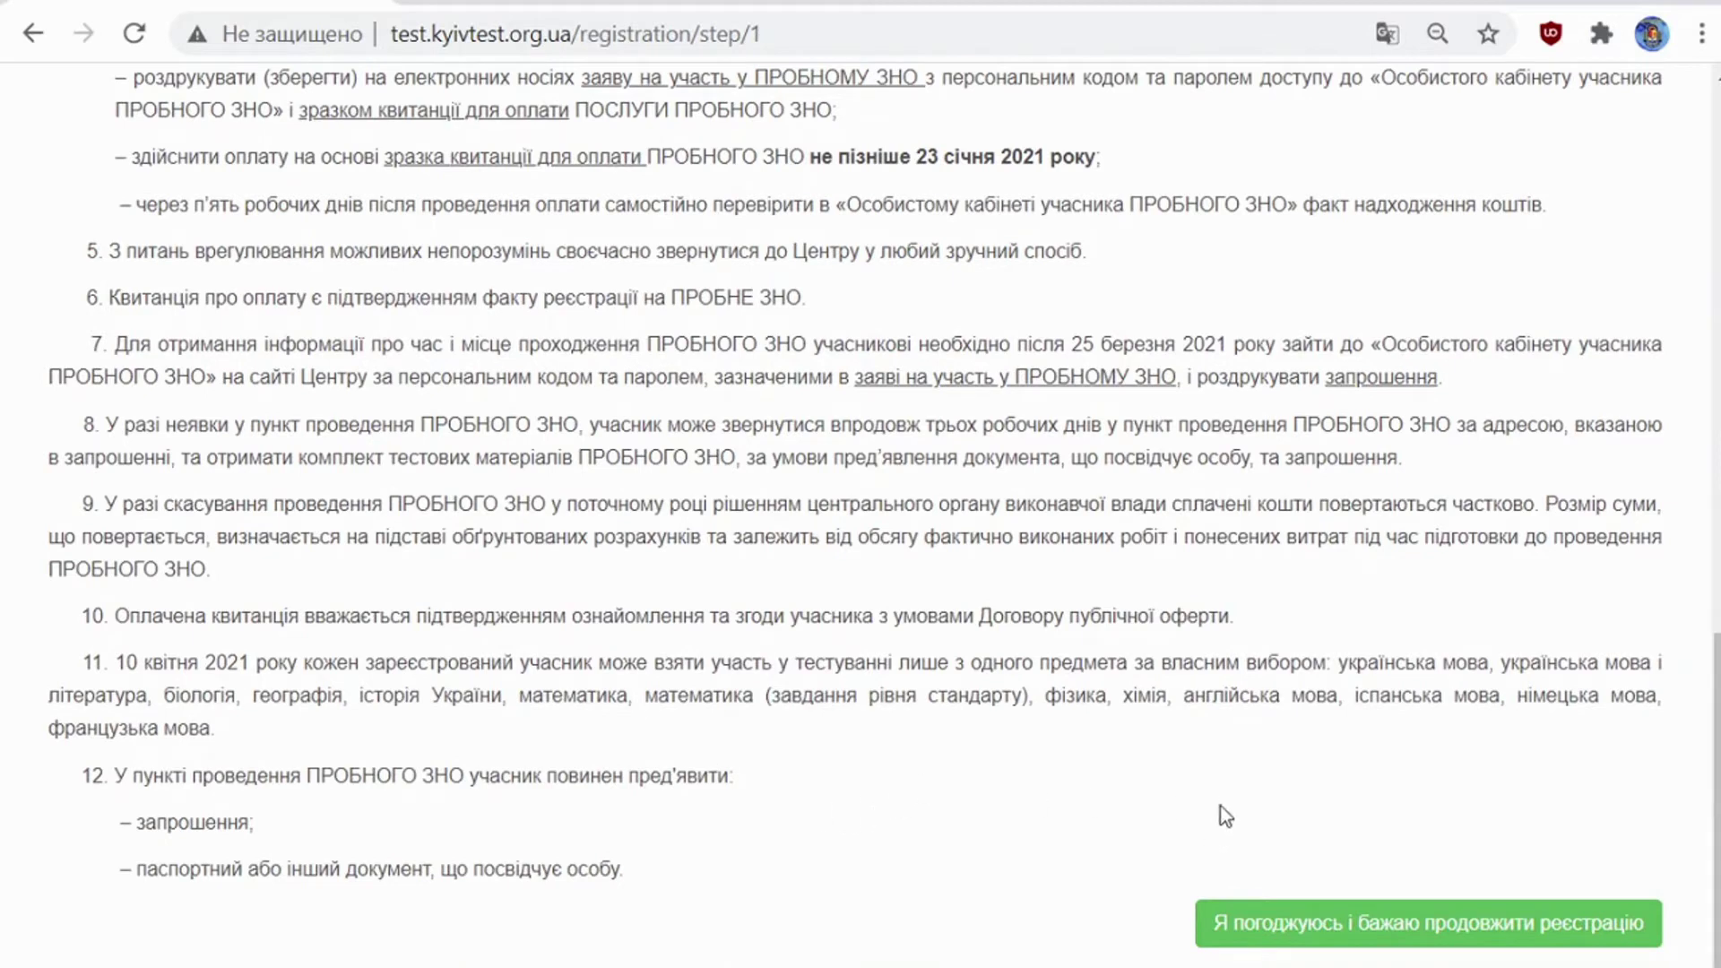
click(1265, 907)
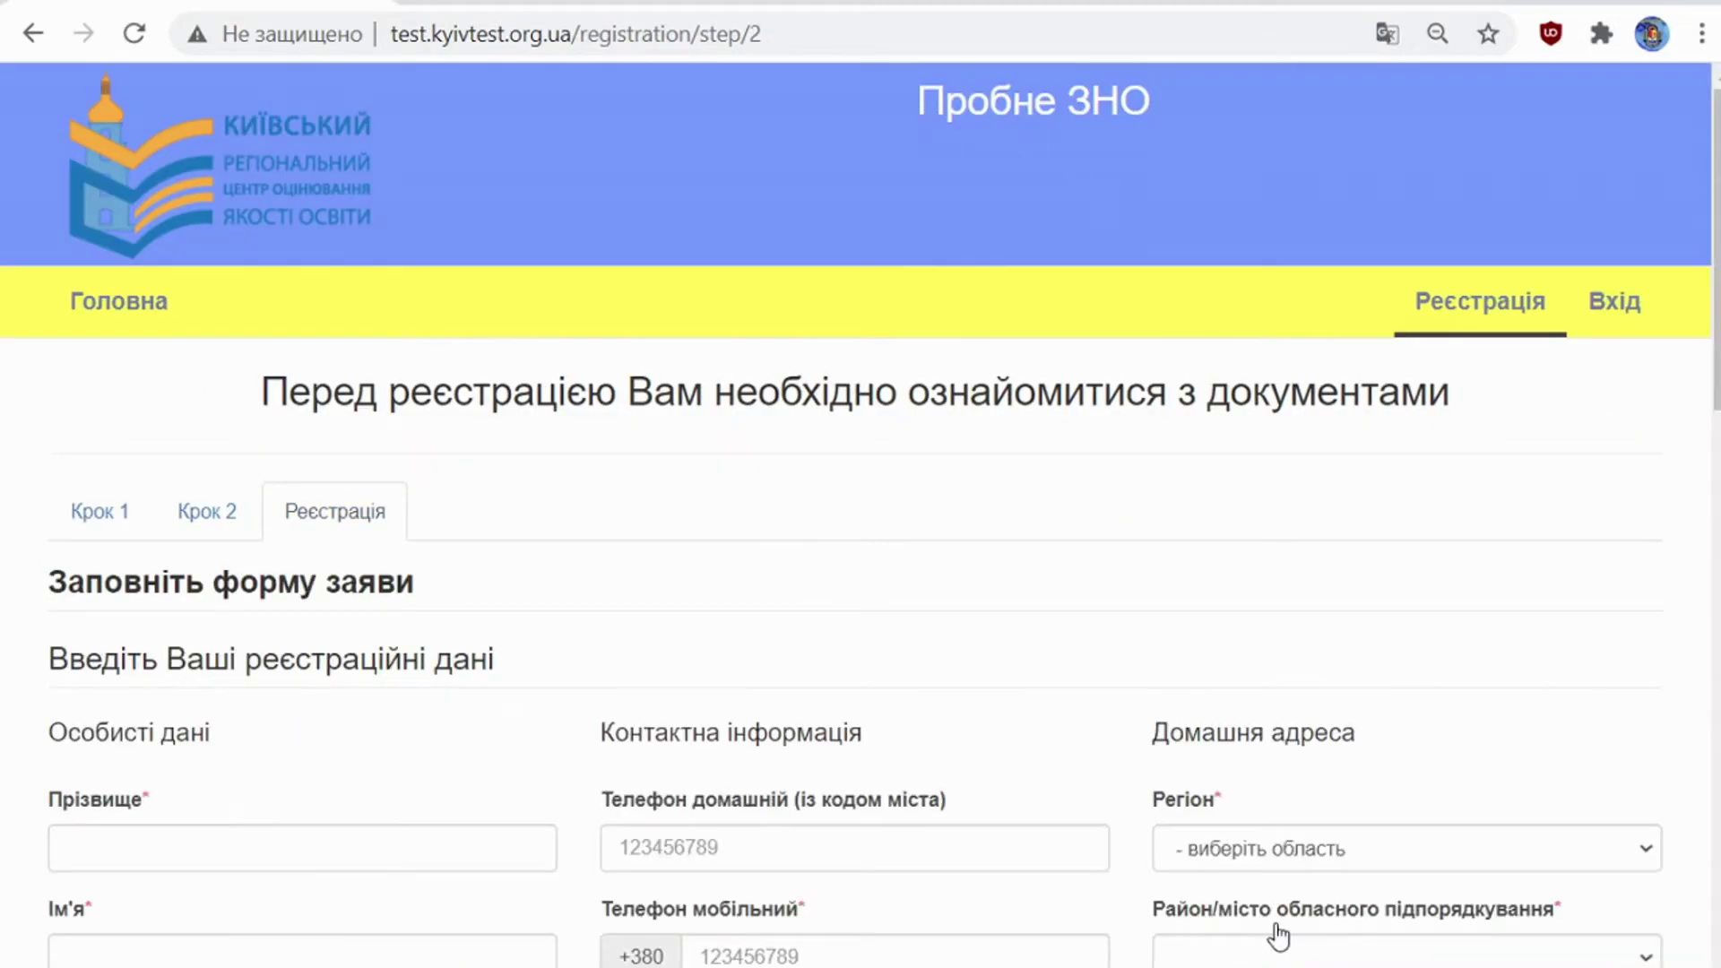
Step: Enter the applicant's surname, first name and patronymic in the name fields
scroll(869, 678, down, 3)
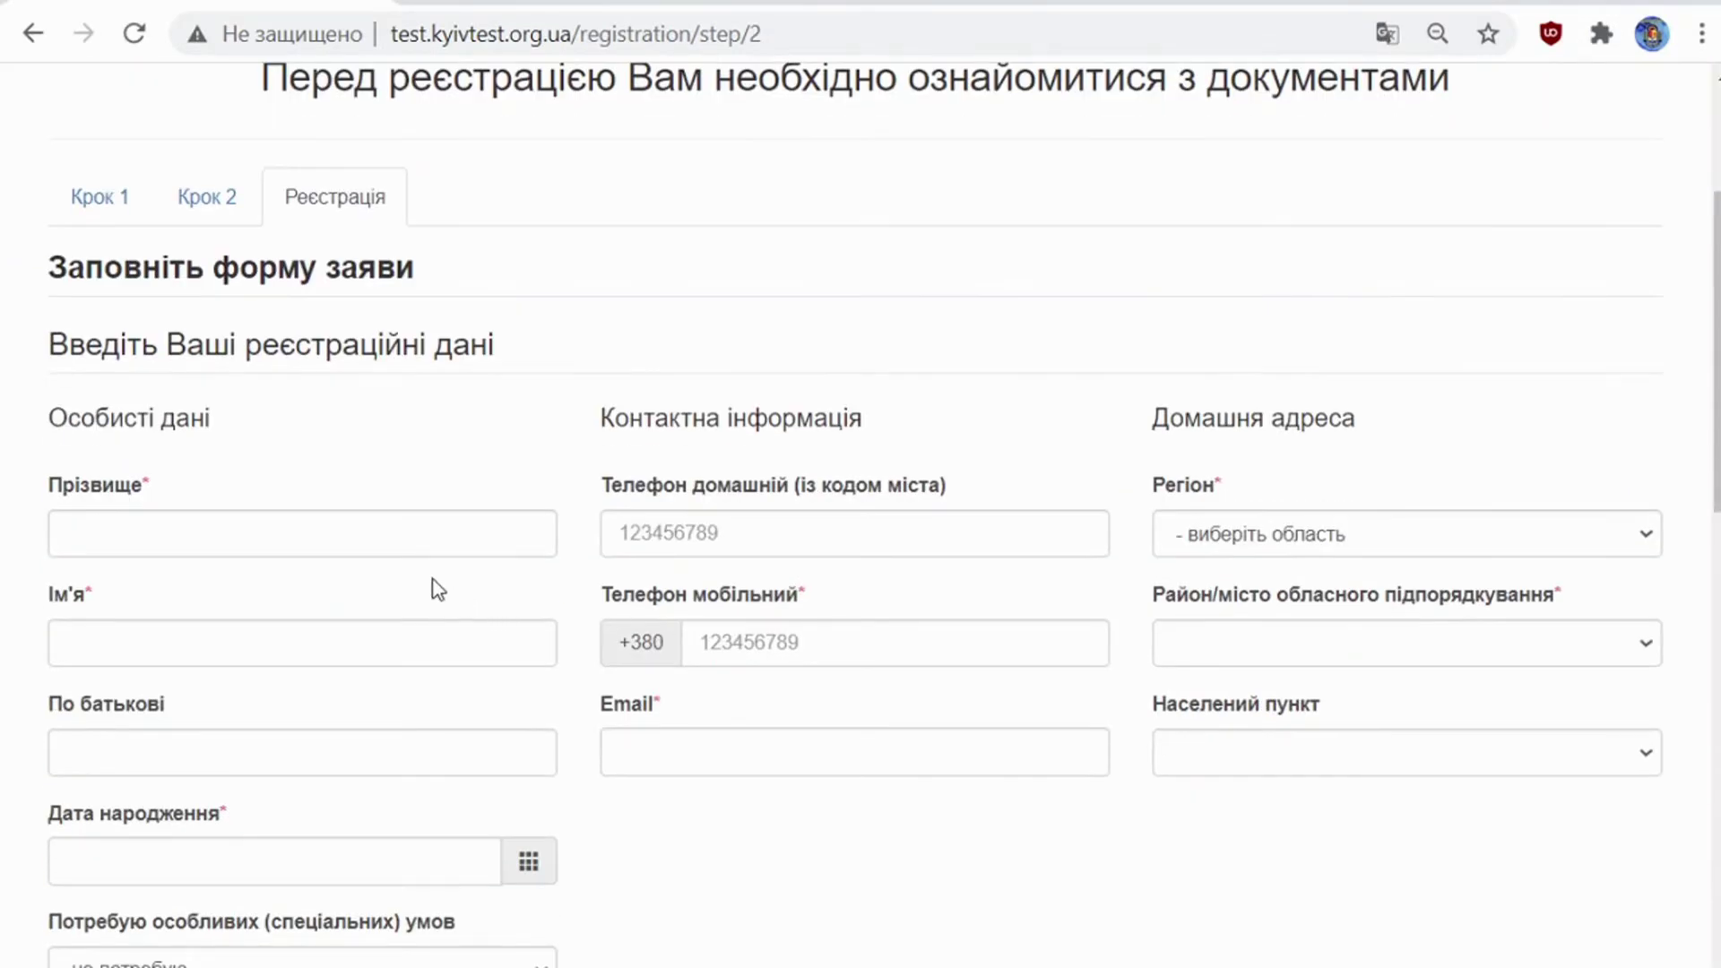
click(455, 533)
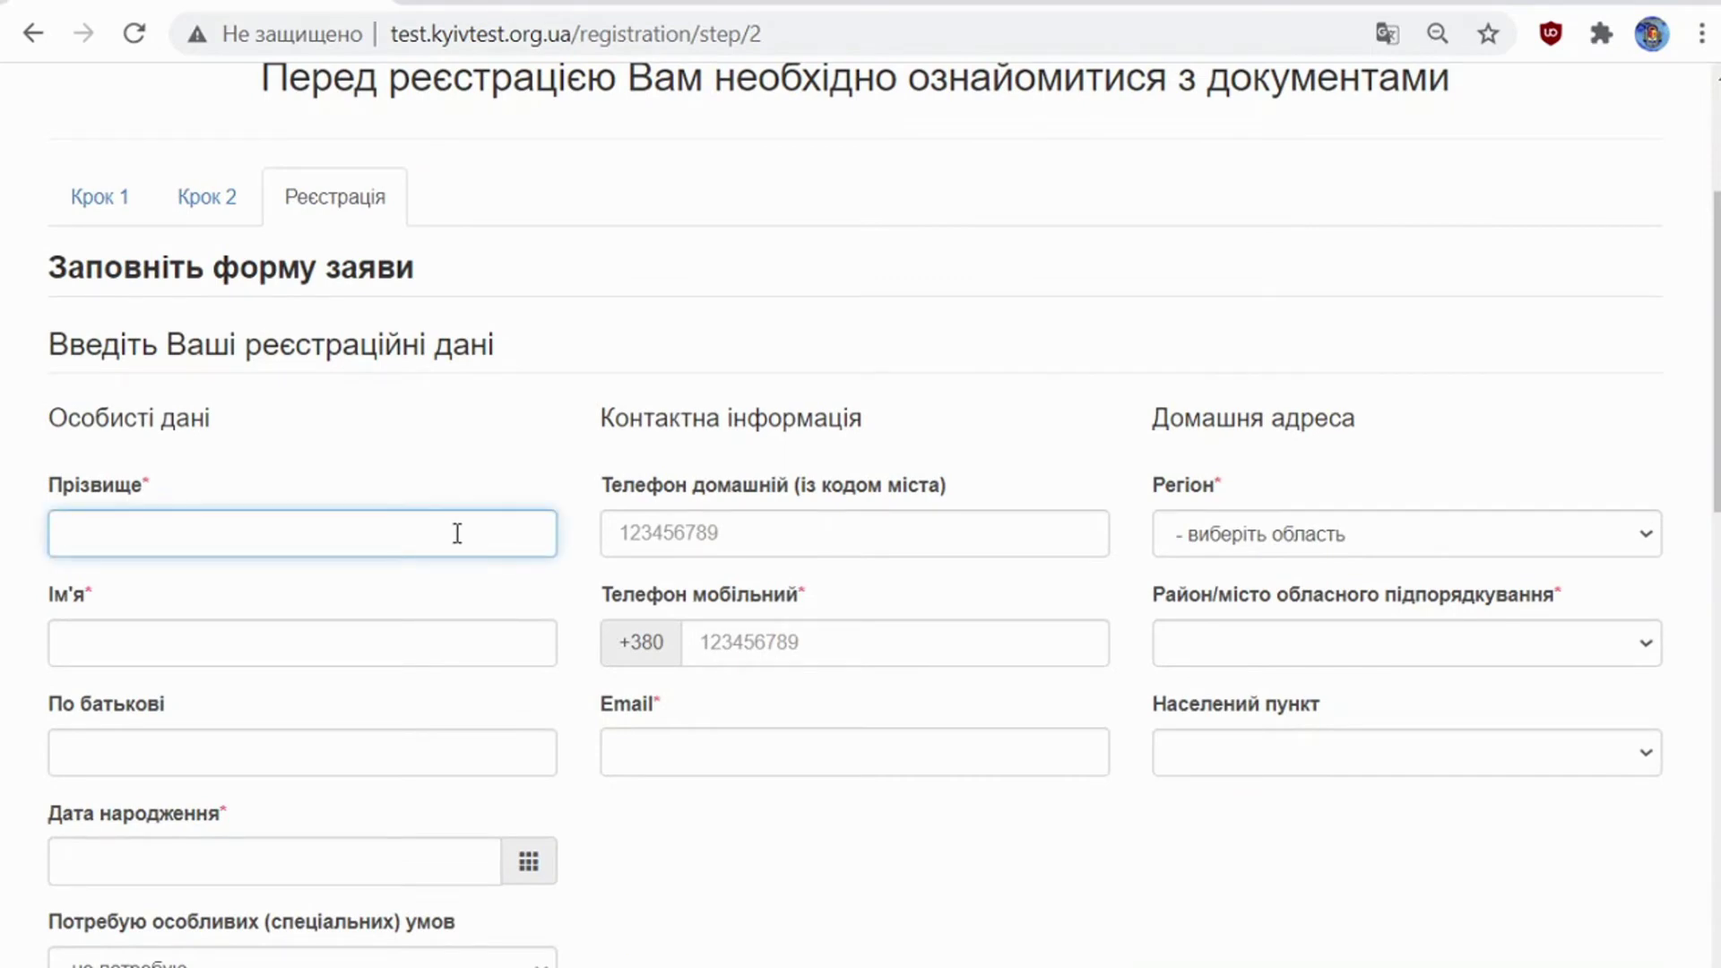
text(Іванов)
click(427, 628)
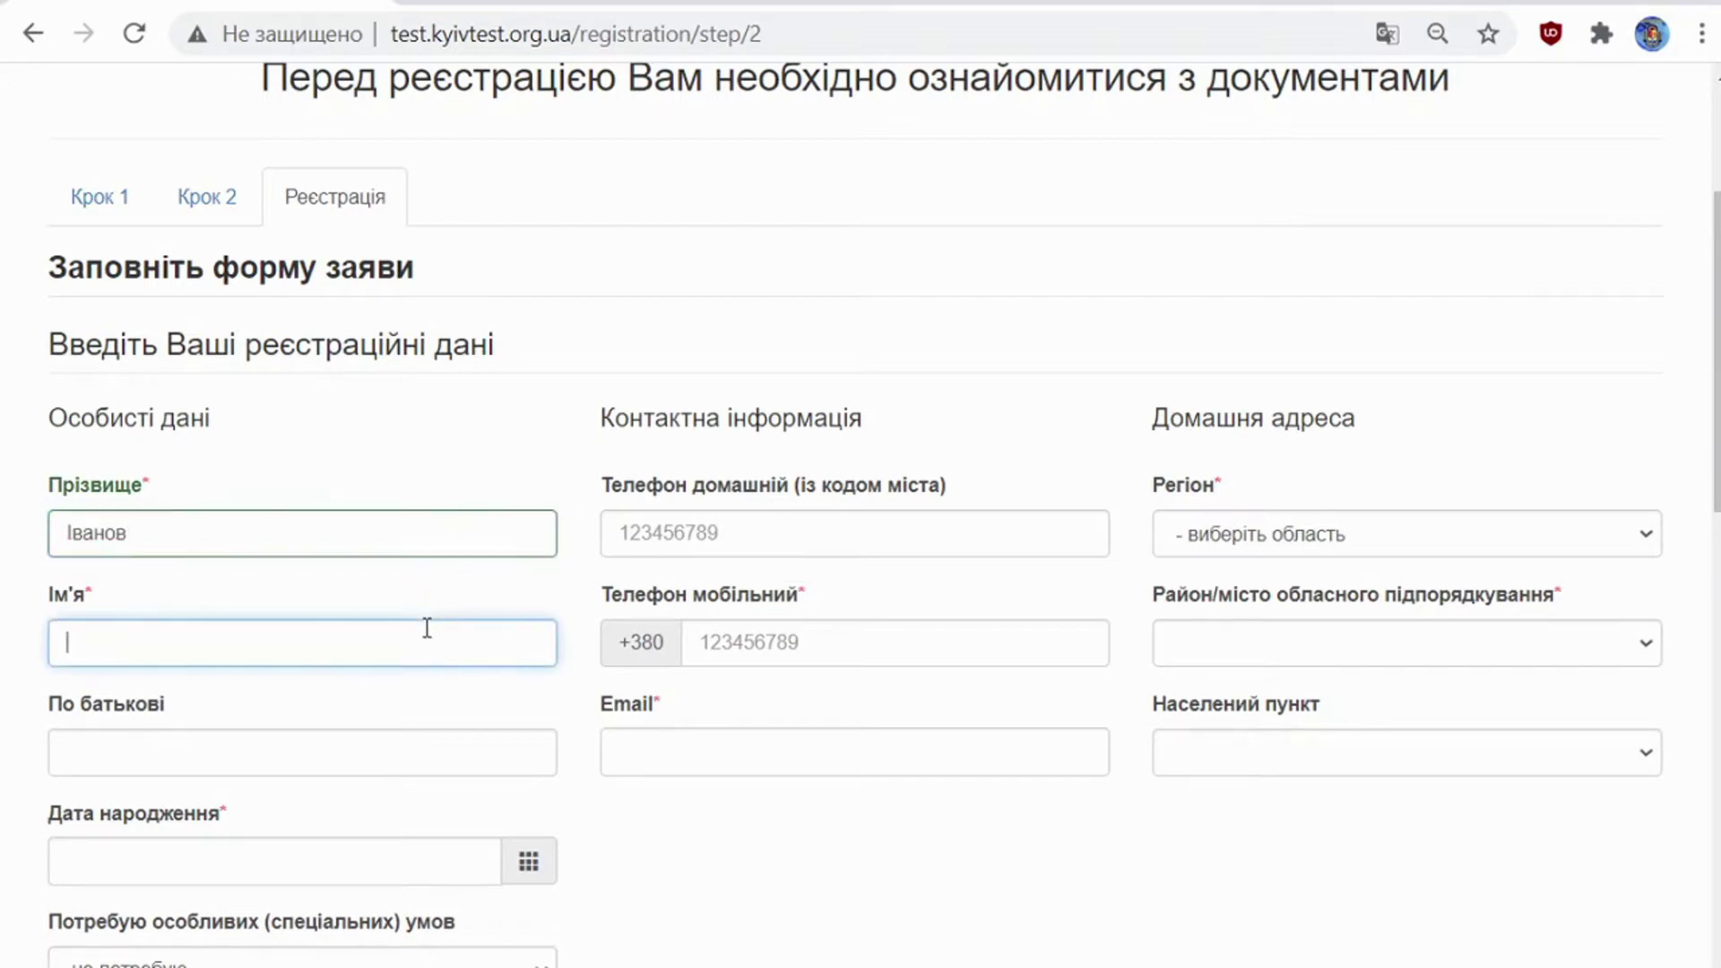
text(Іван)
click(460, 771)
text(Іва)
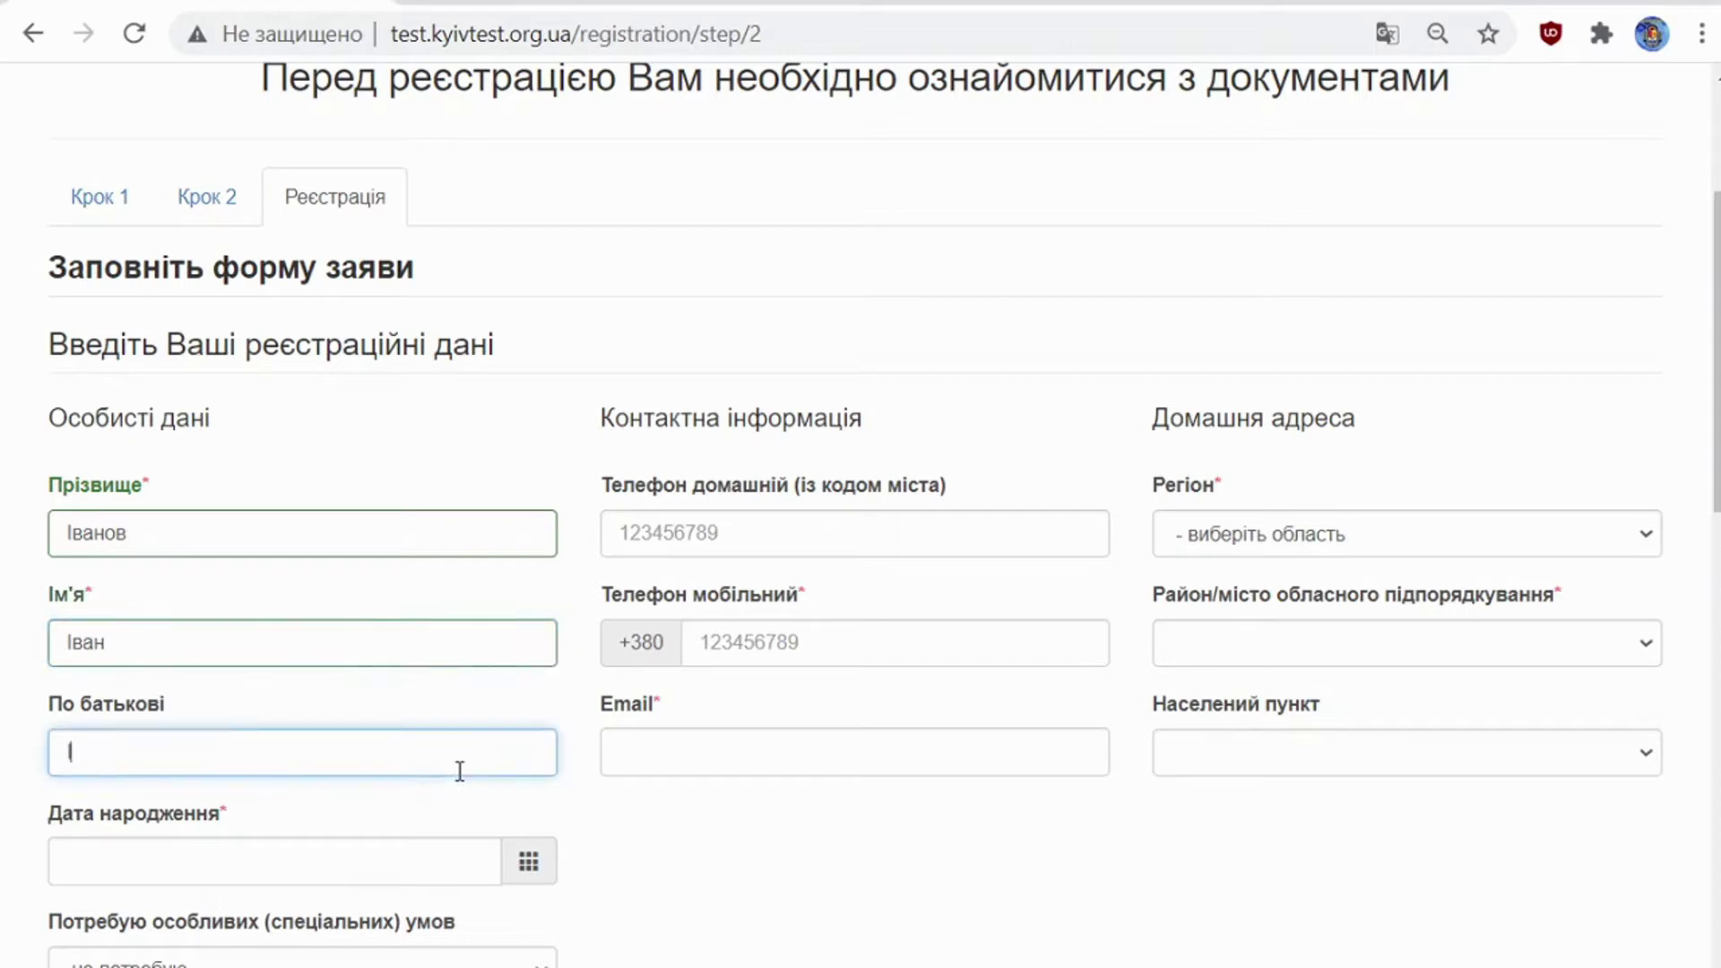
text(нович)
Step: Set the Дата народження field to 10.08.2004
click(749, 638)
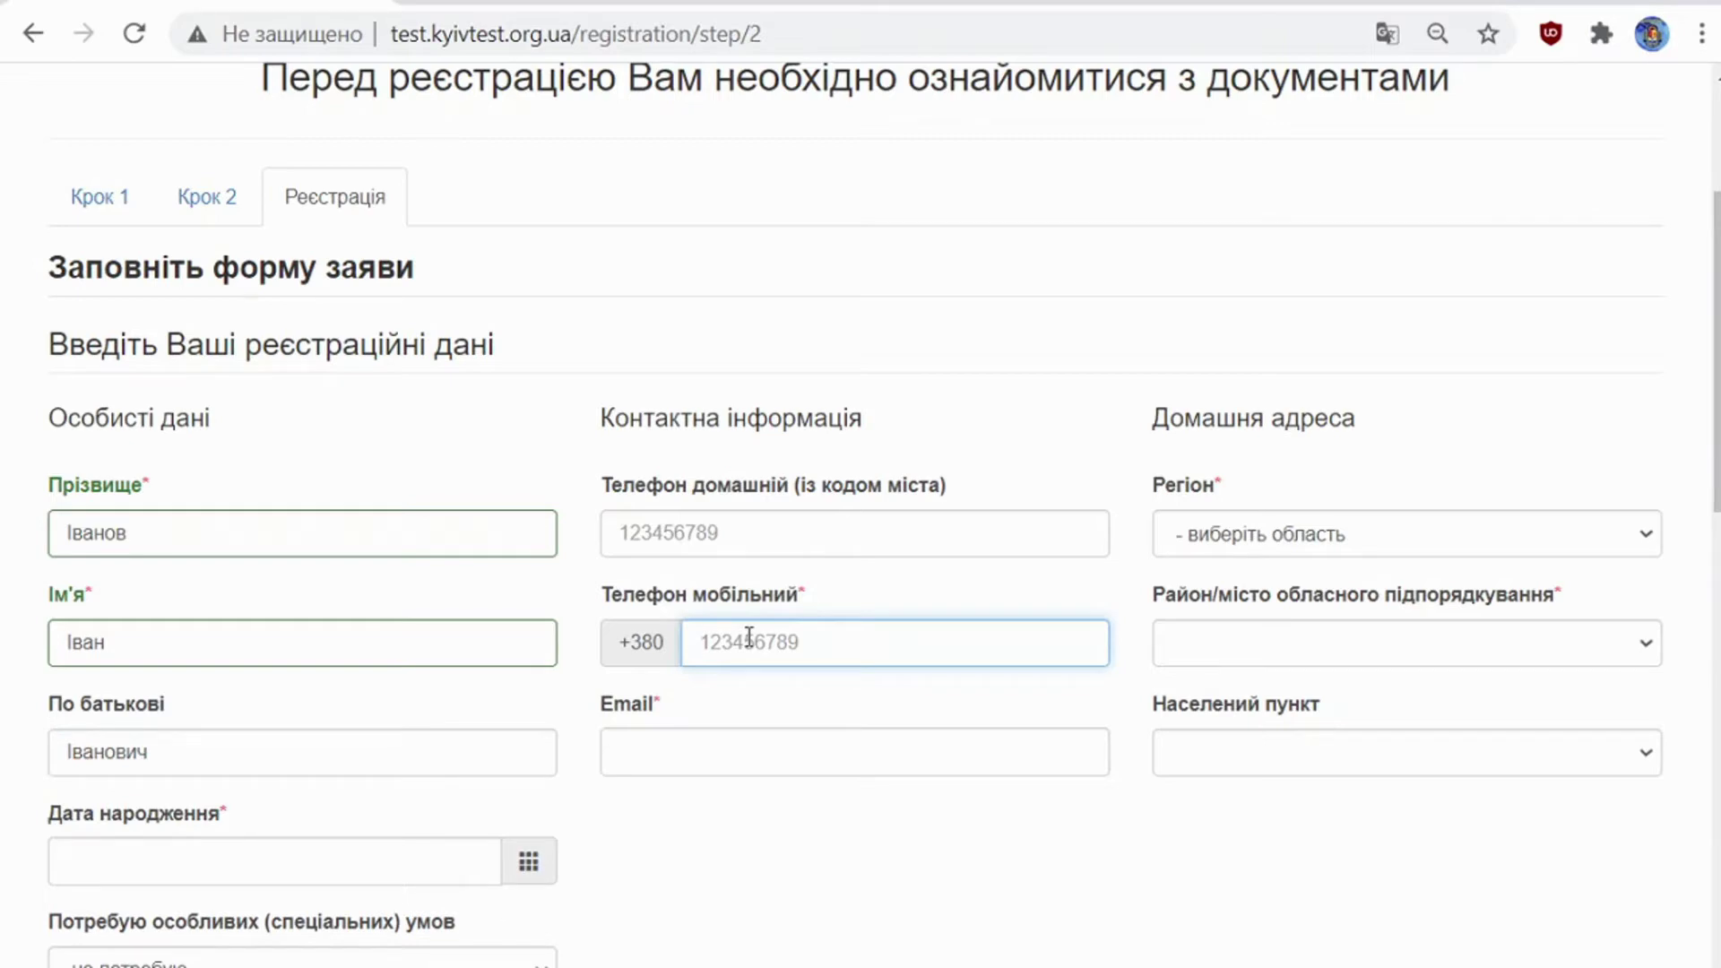
click(529, 862)
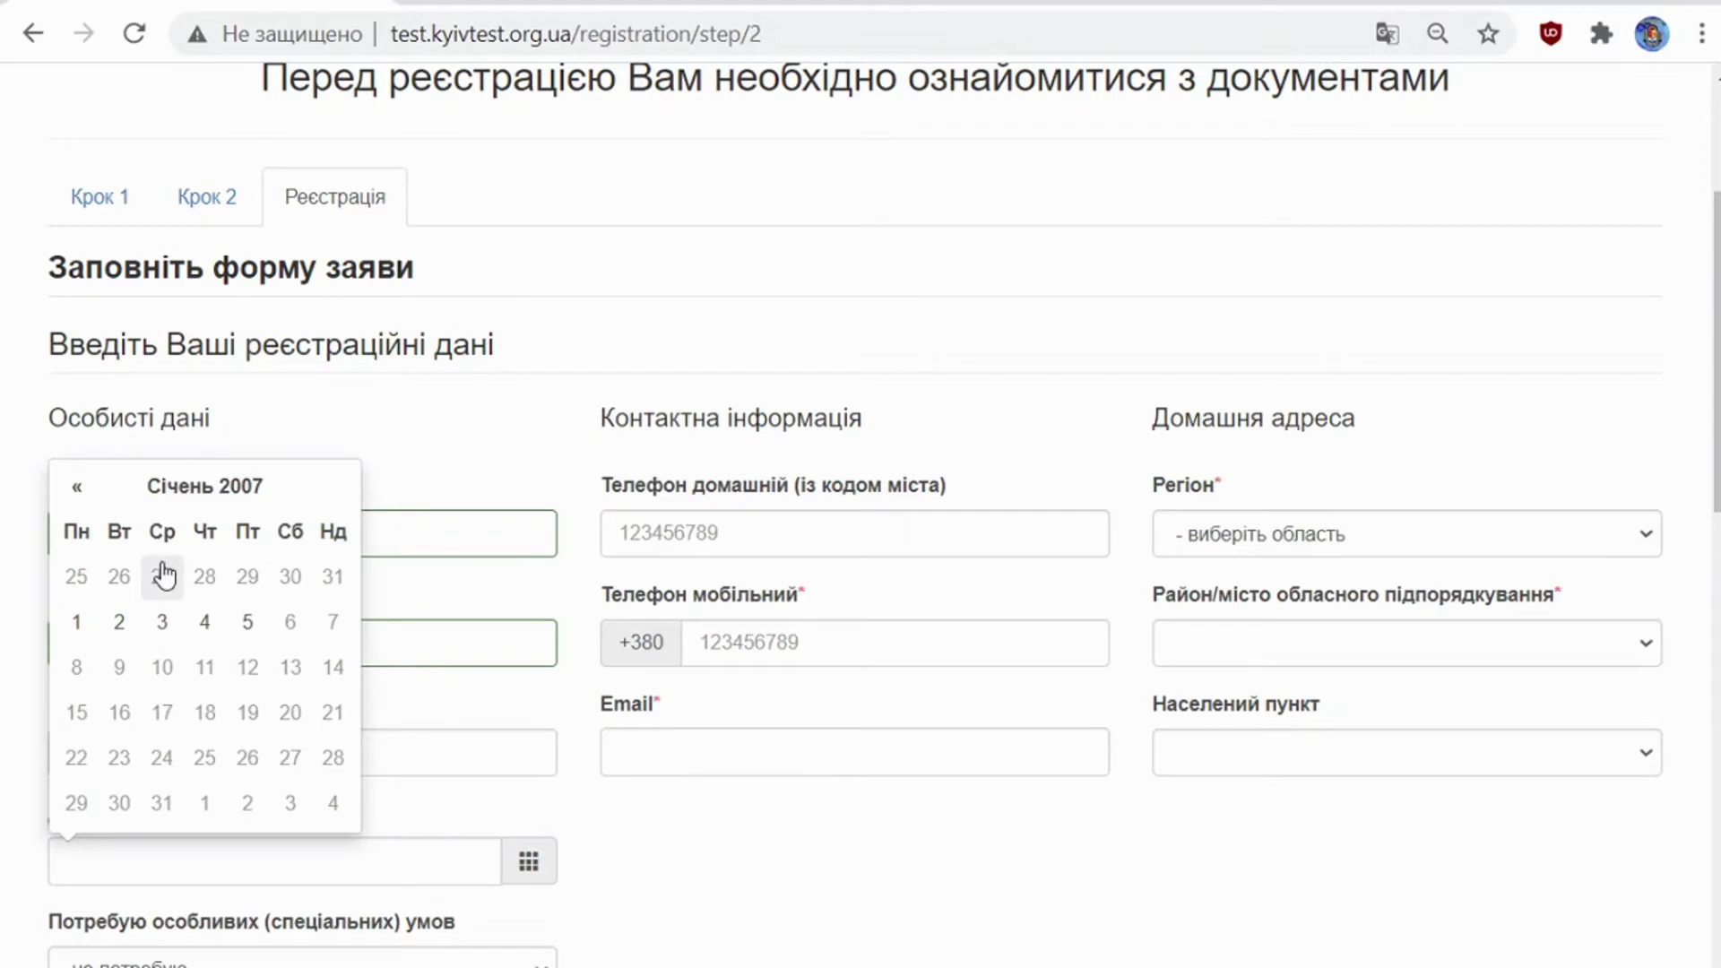
click(383, 868)
text(10.08.2004)
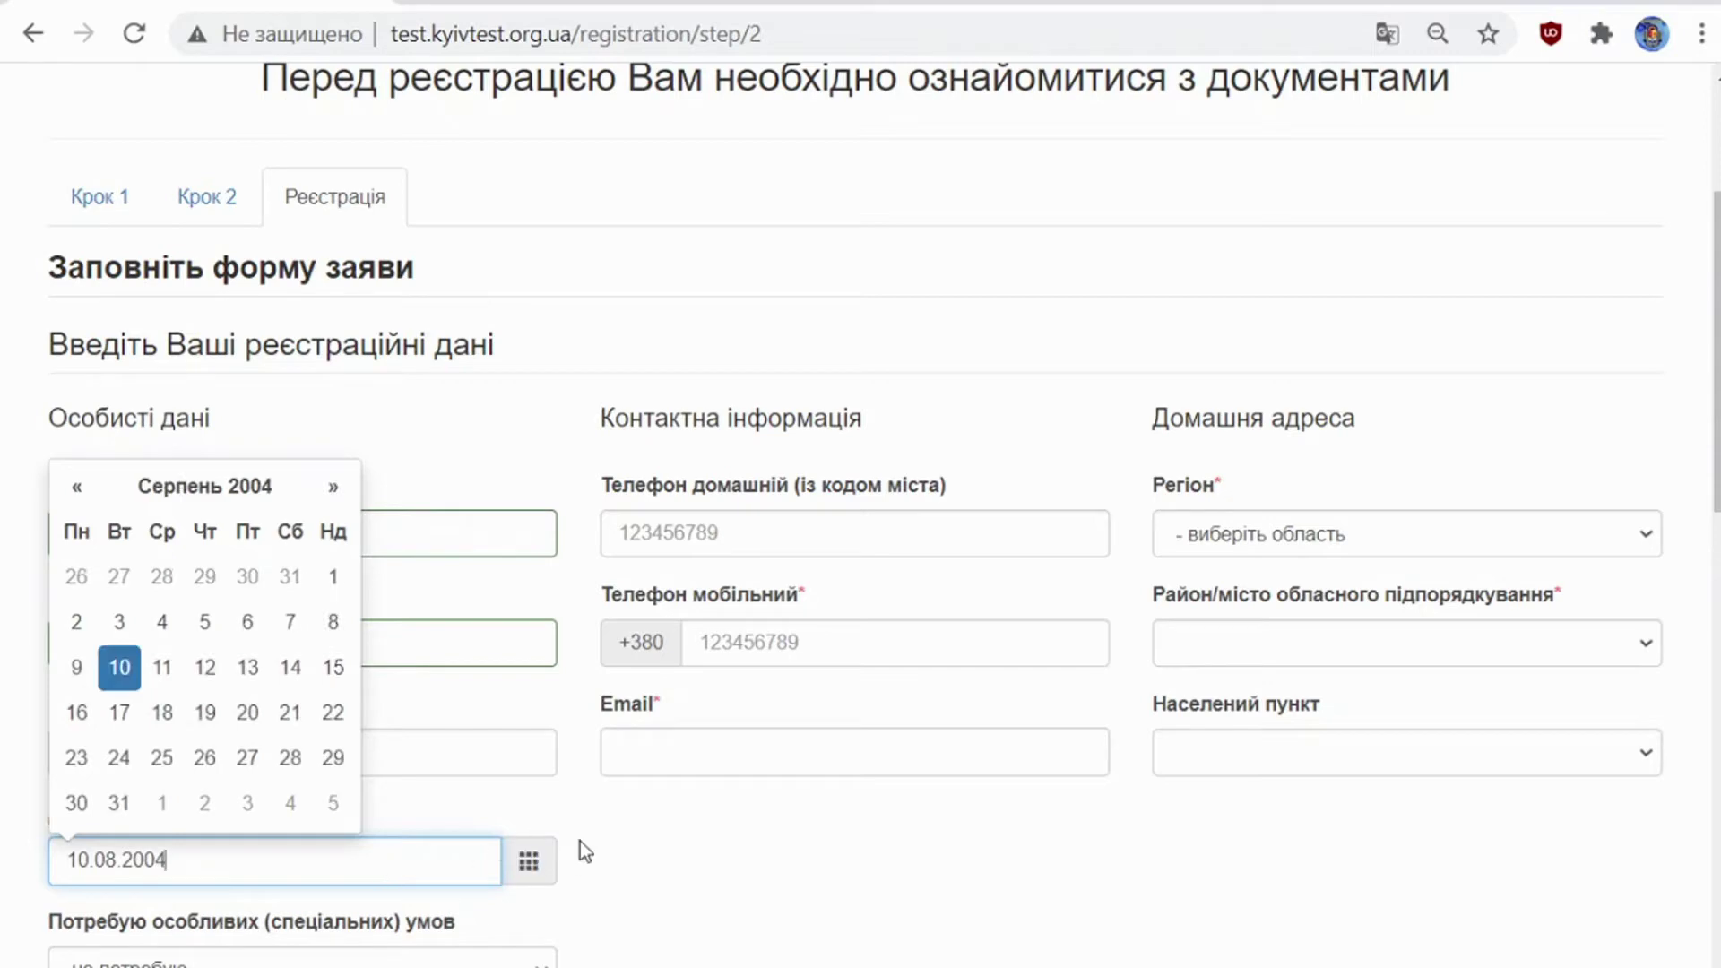
click(670, 825)
click(785, 637)
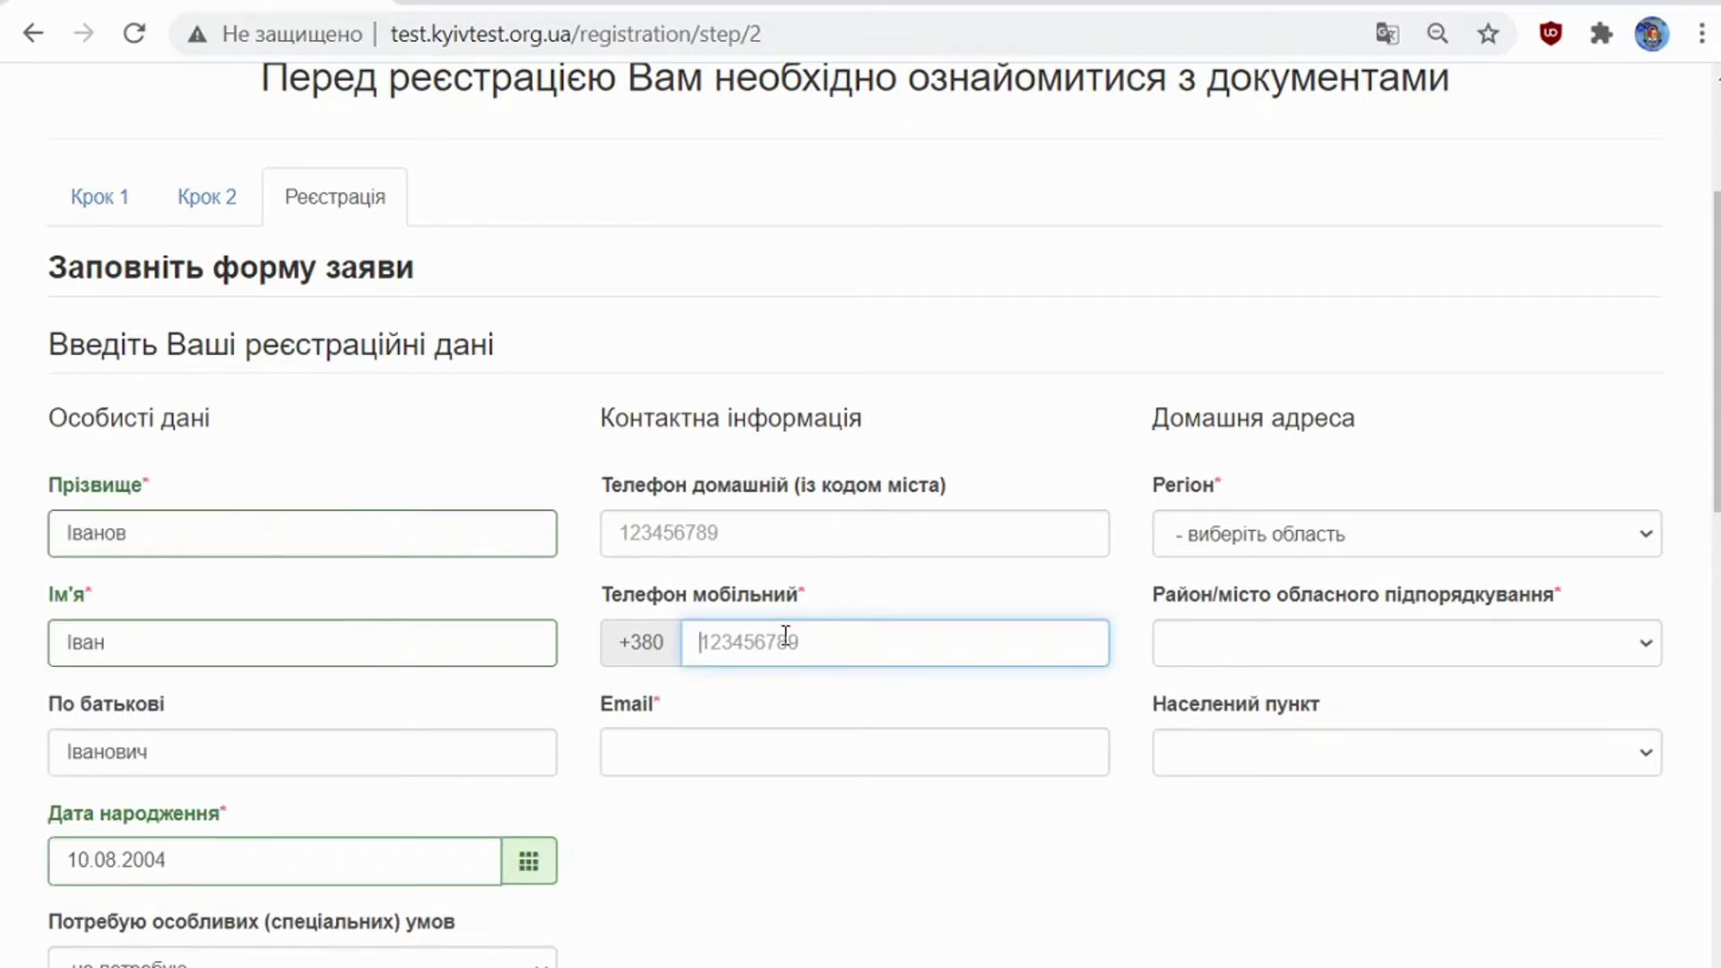
Step: Enter the applicant's mobile phone number and e-mail address
click(851, 756)
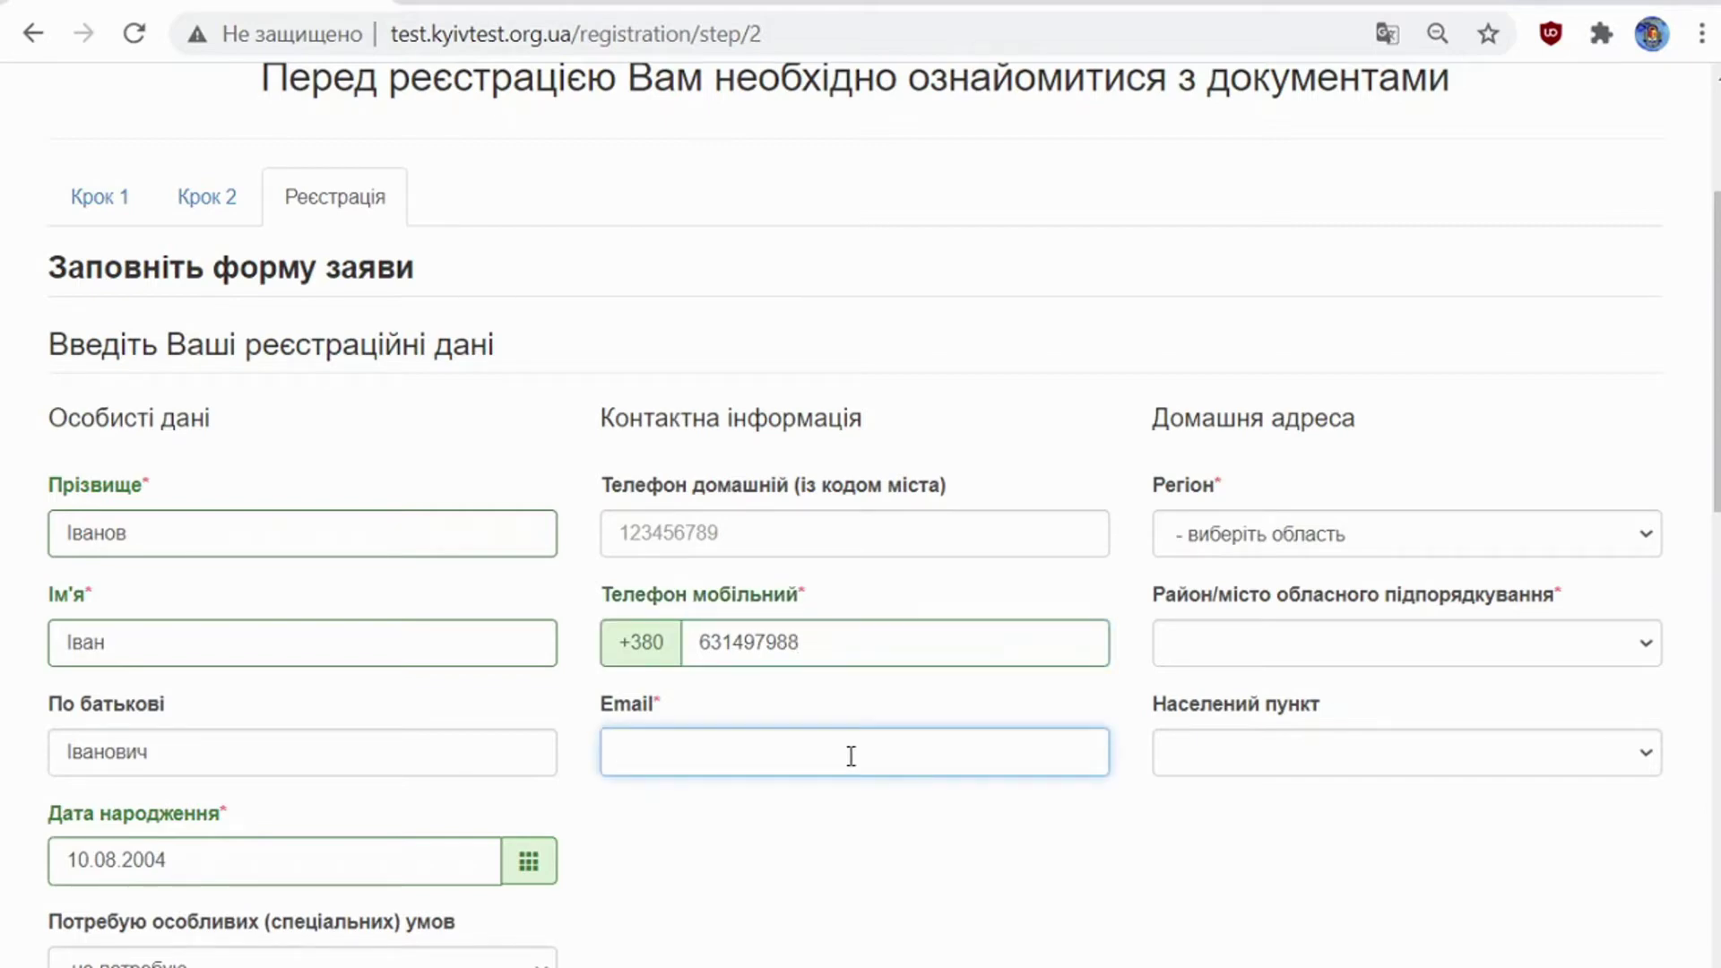
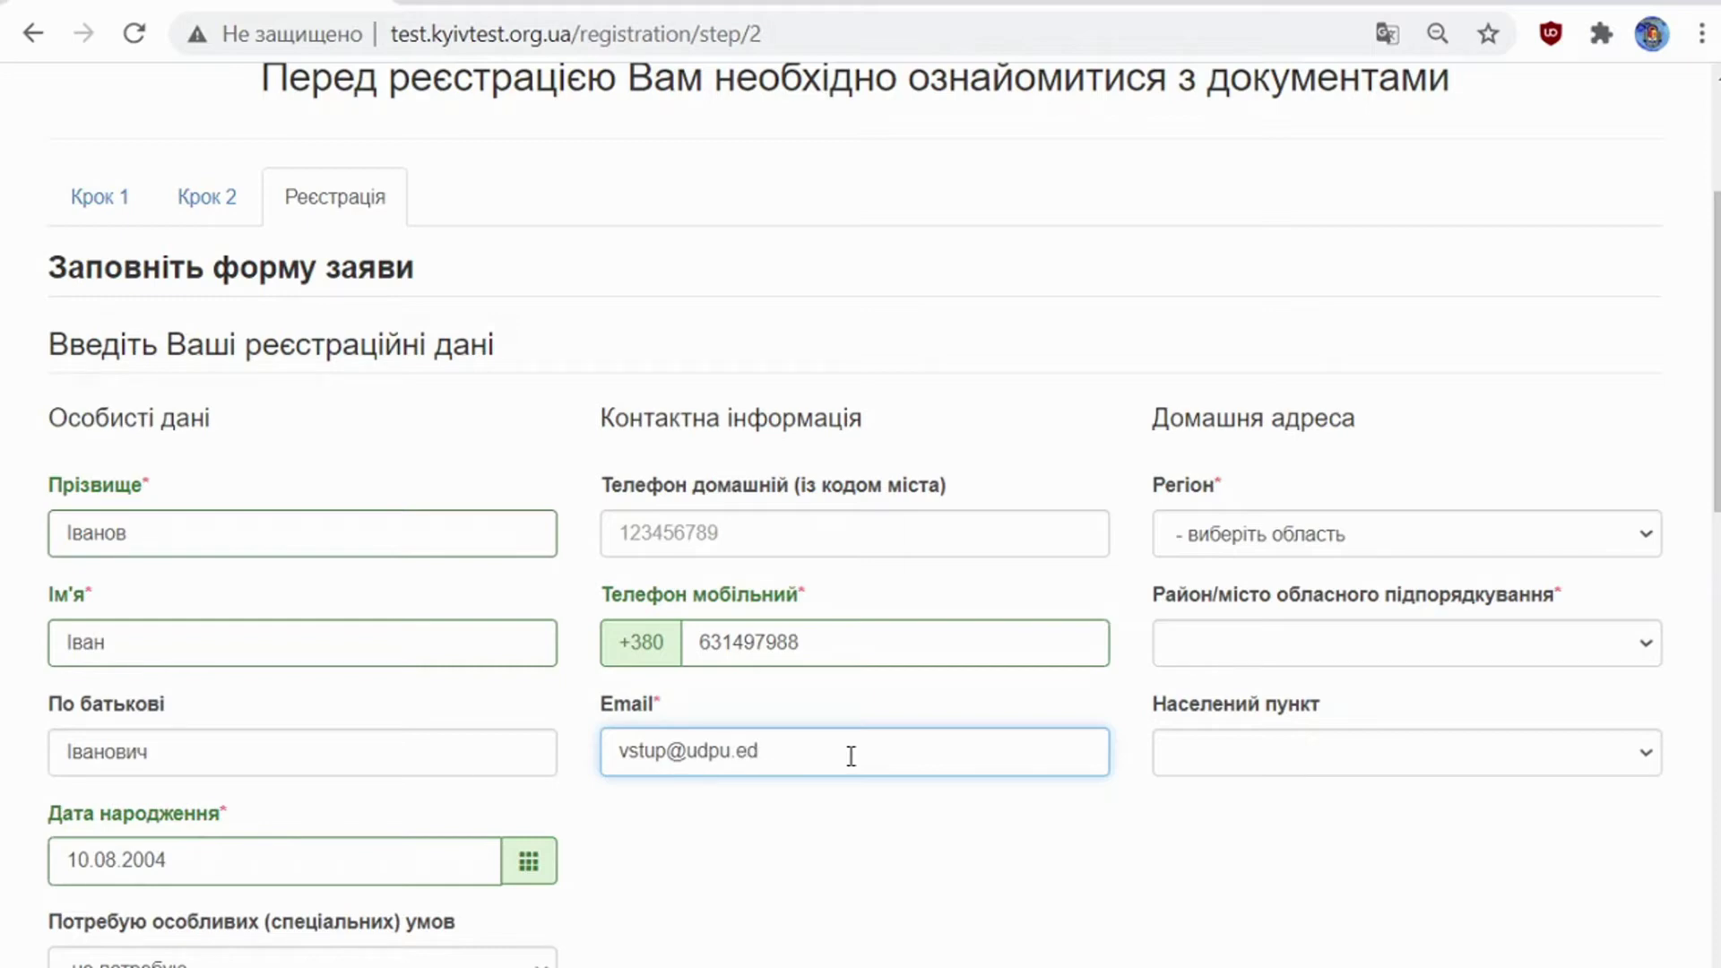
Step: Set the home region to Черкаська область and the district/city to м.Умань
click(1246, 538)
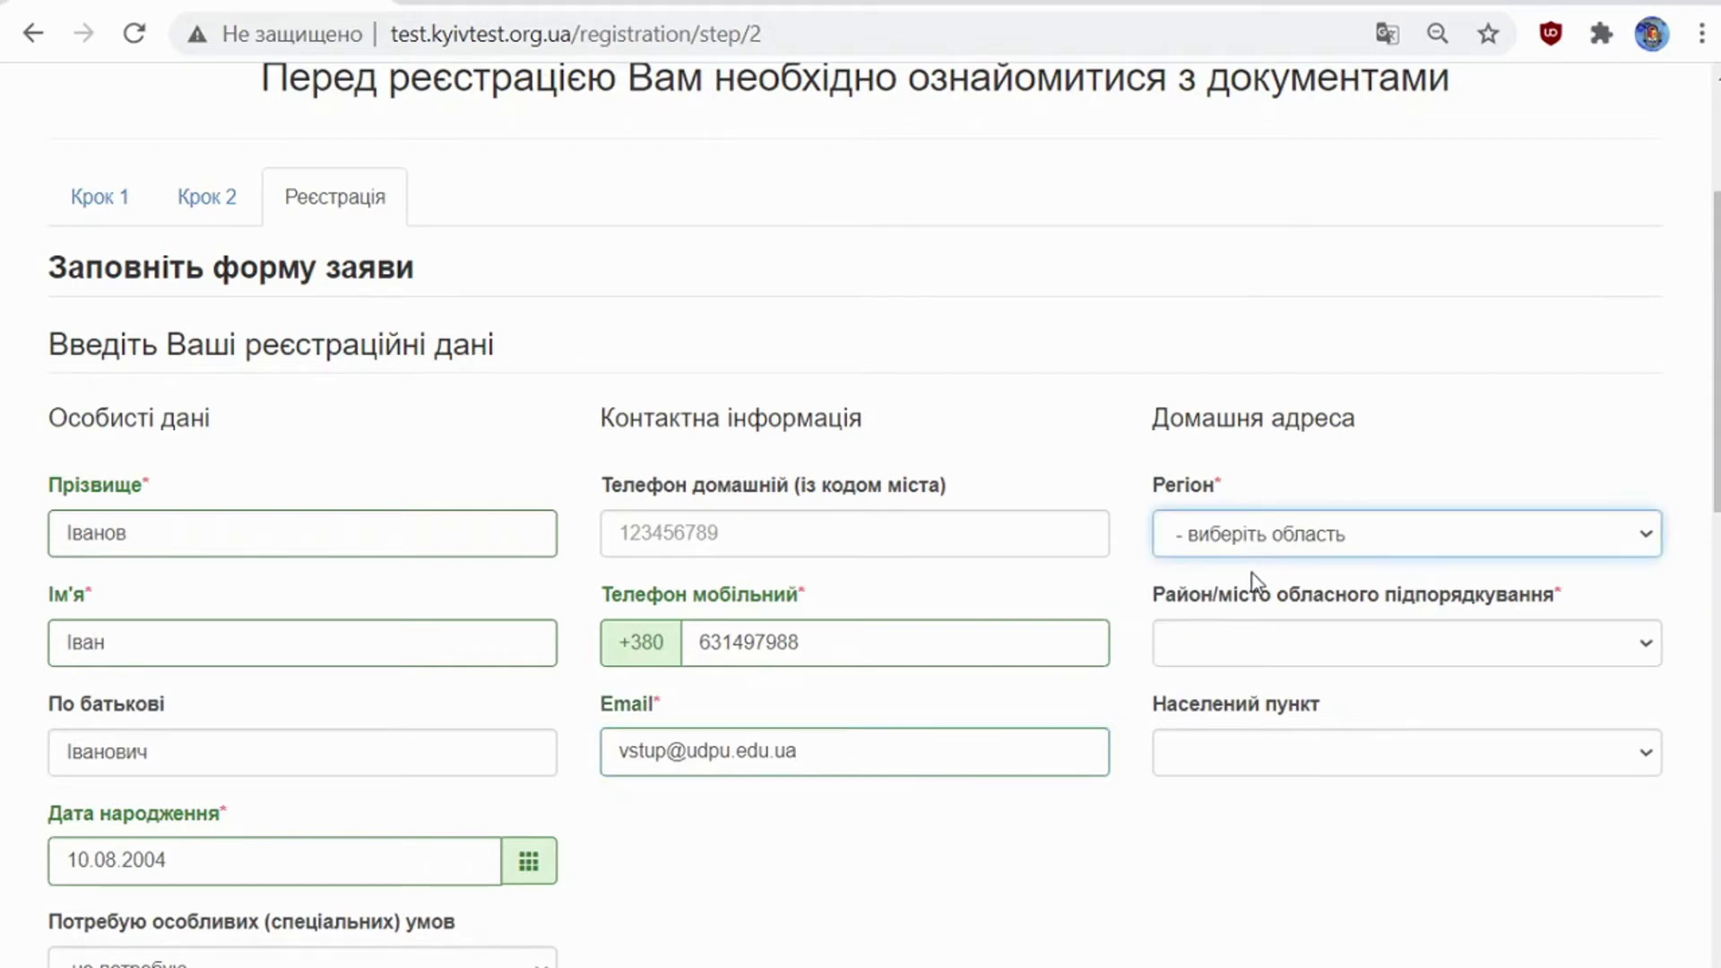
click(1252, 613)
click(1255, 659)
click(1279, 838)
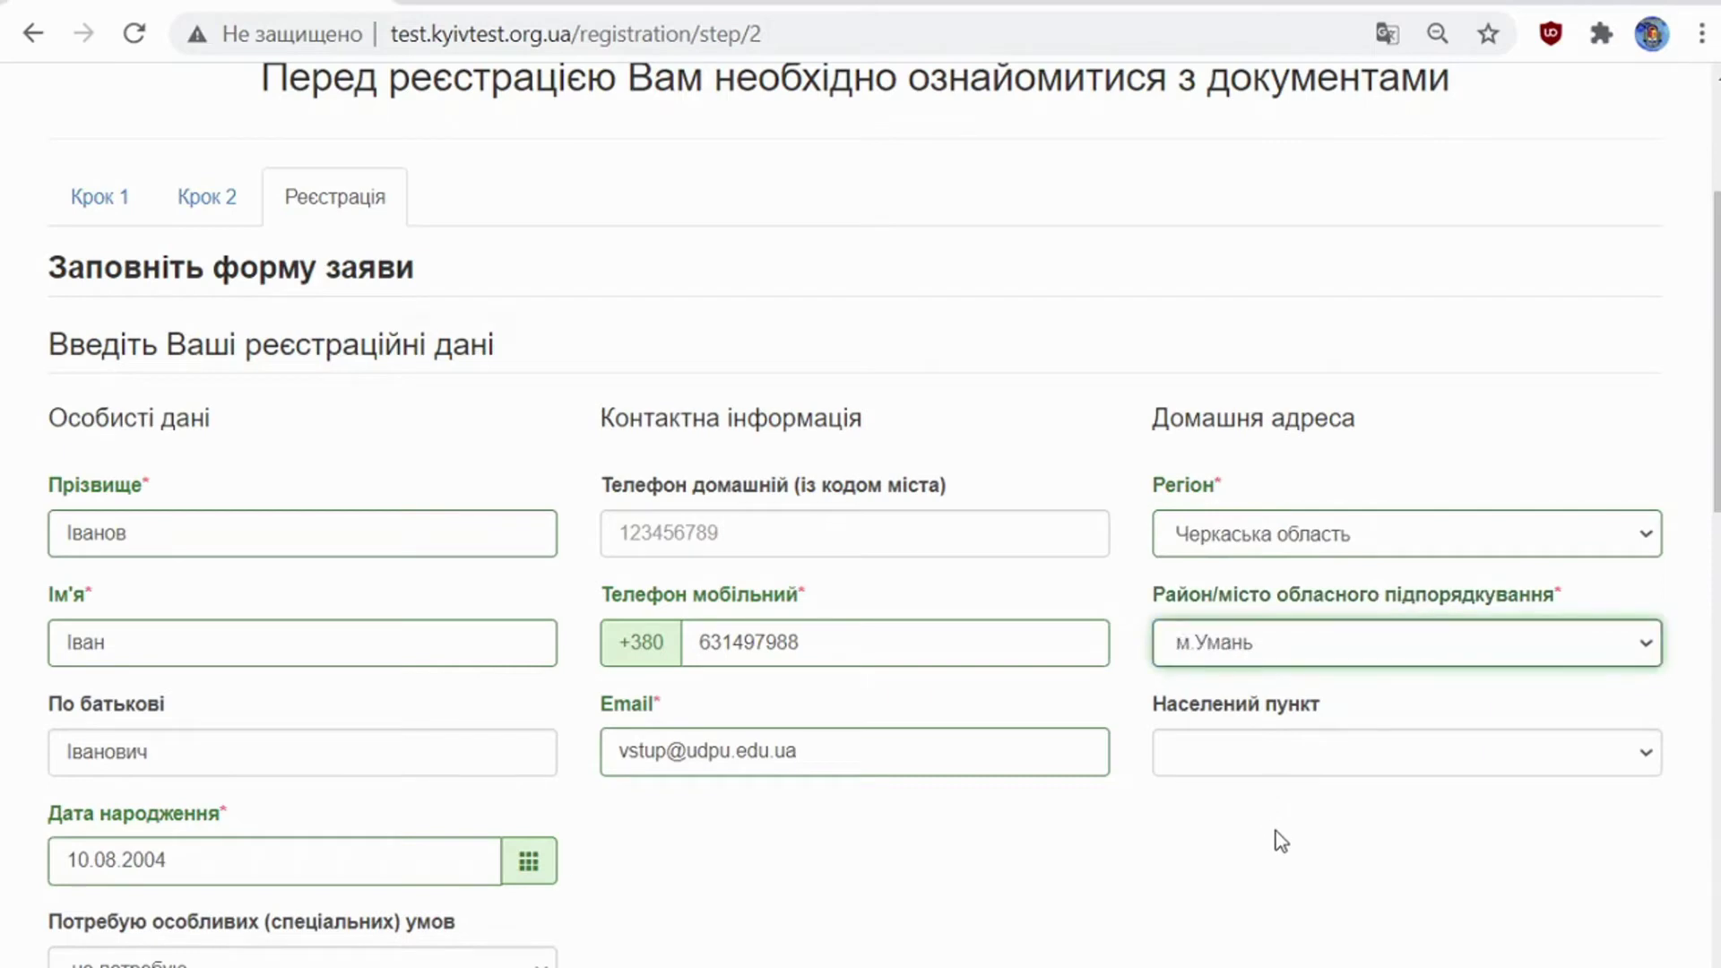
scroll(985, 818, down, 1)
scroll(984, 816, down, 2)
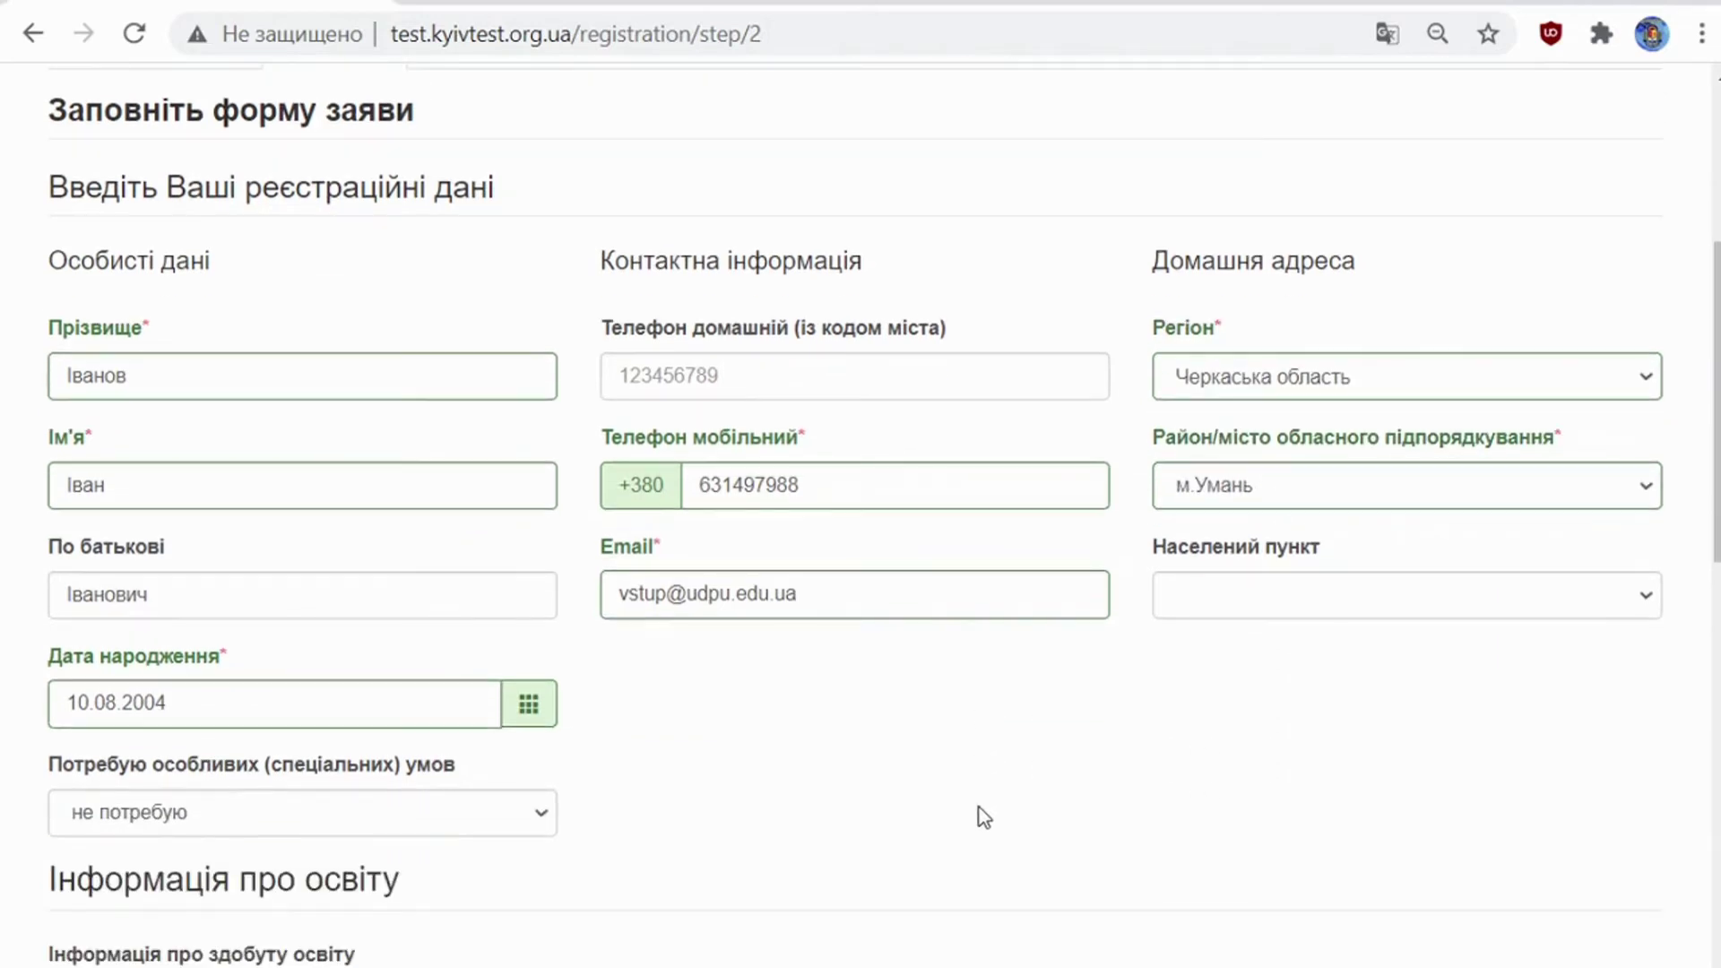
scroll(731, 761, down, 2)
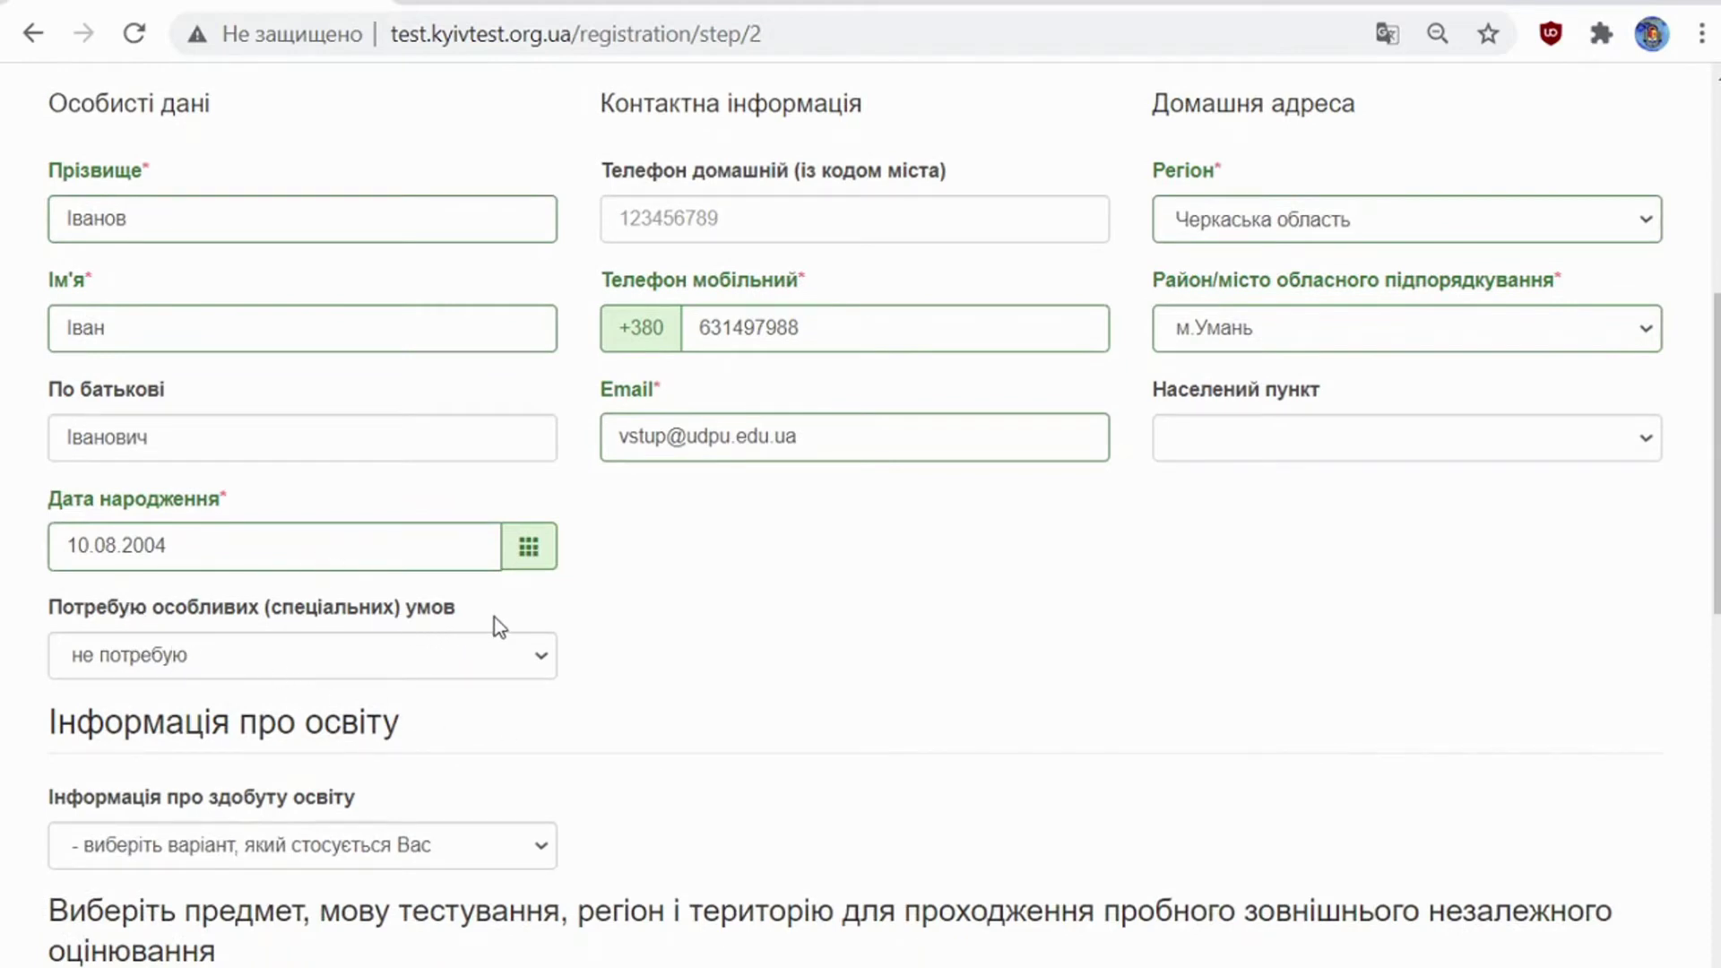
click(541, 660)
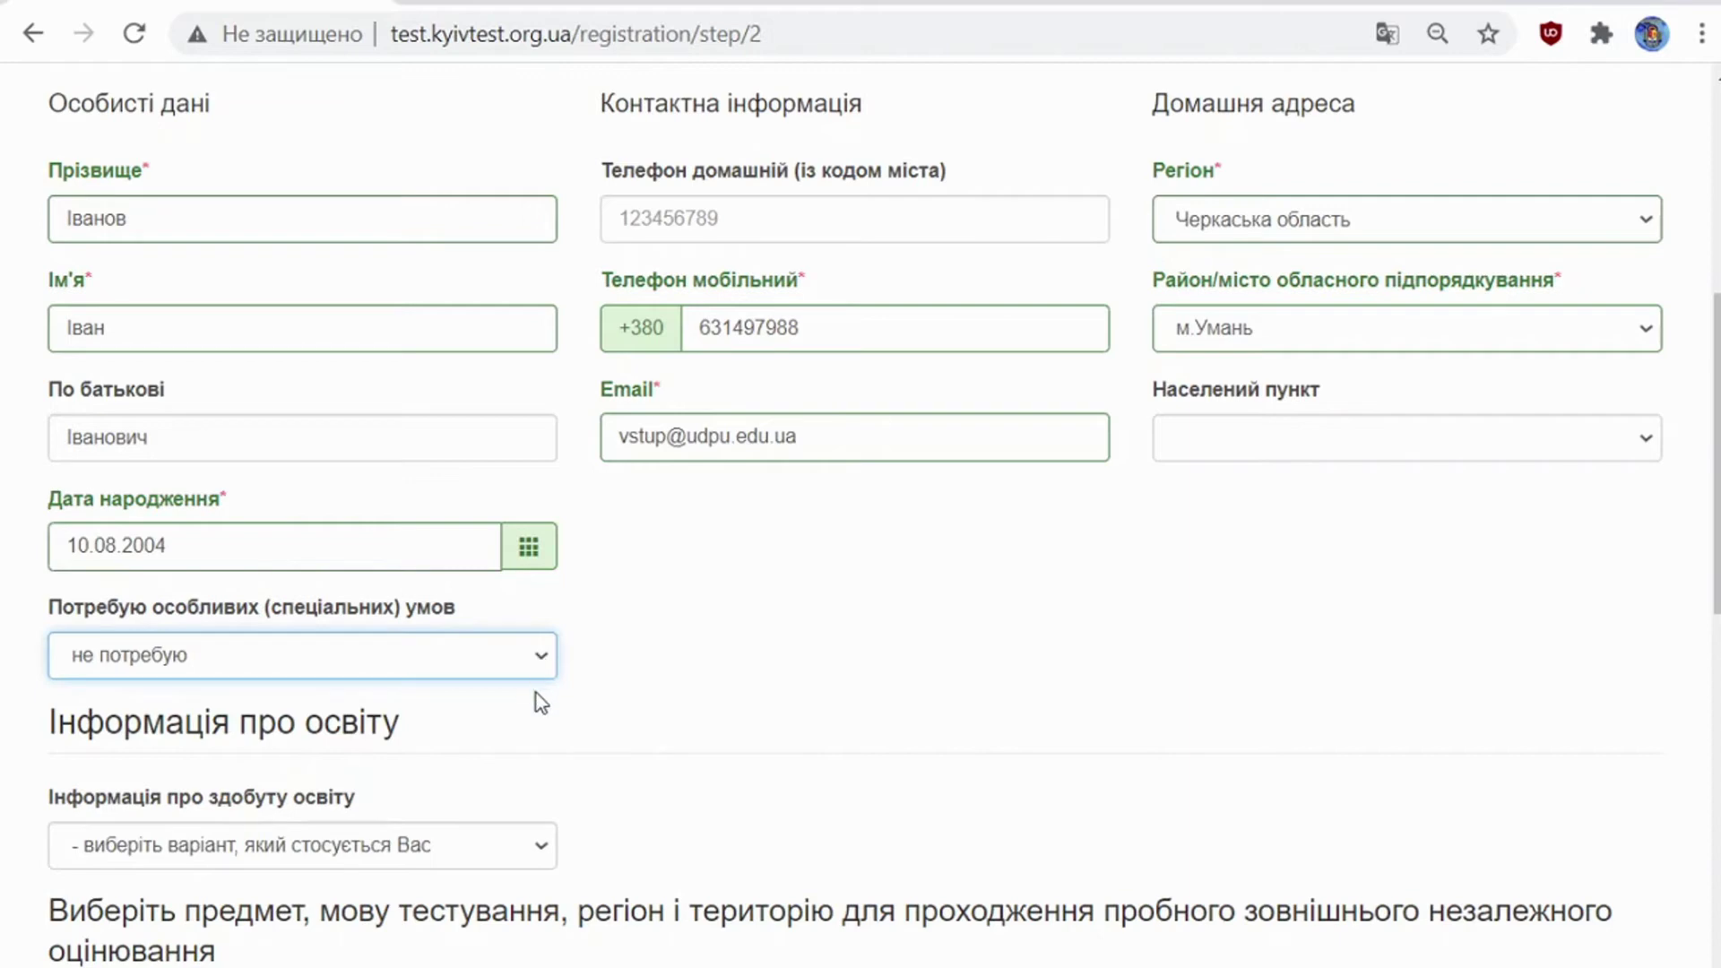
Step: Set Інформація про здобуту освіту to випускник закладу загальної середньої освіти
scroll(592, 713, down, 2)
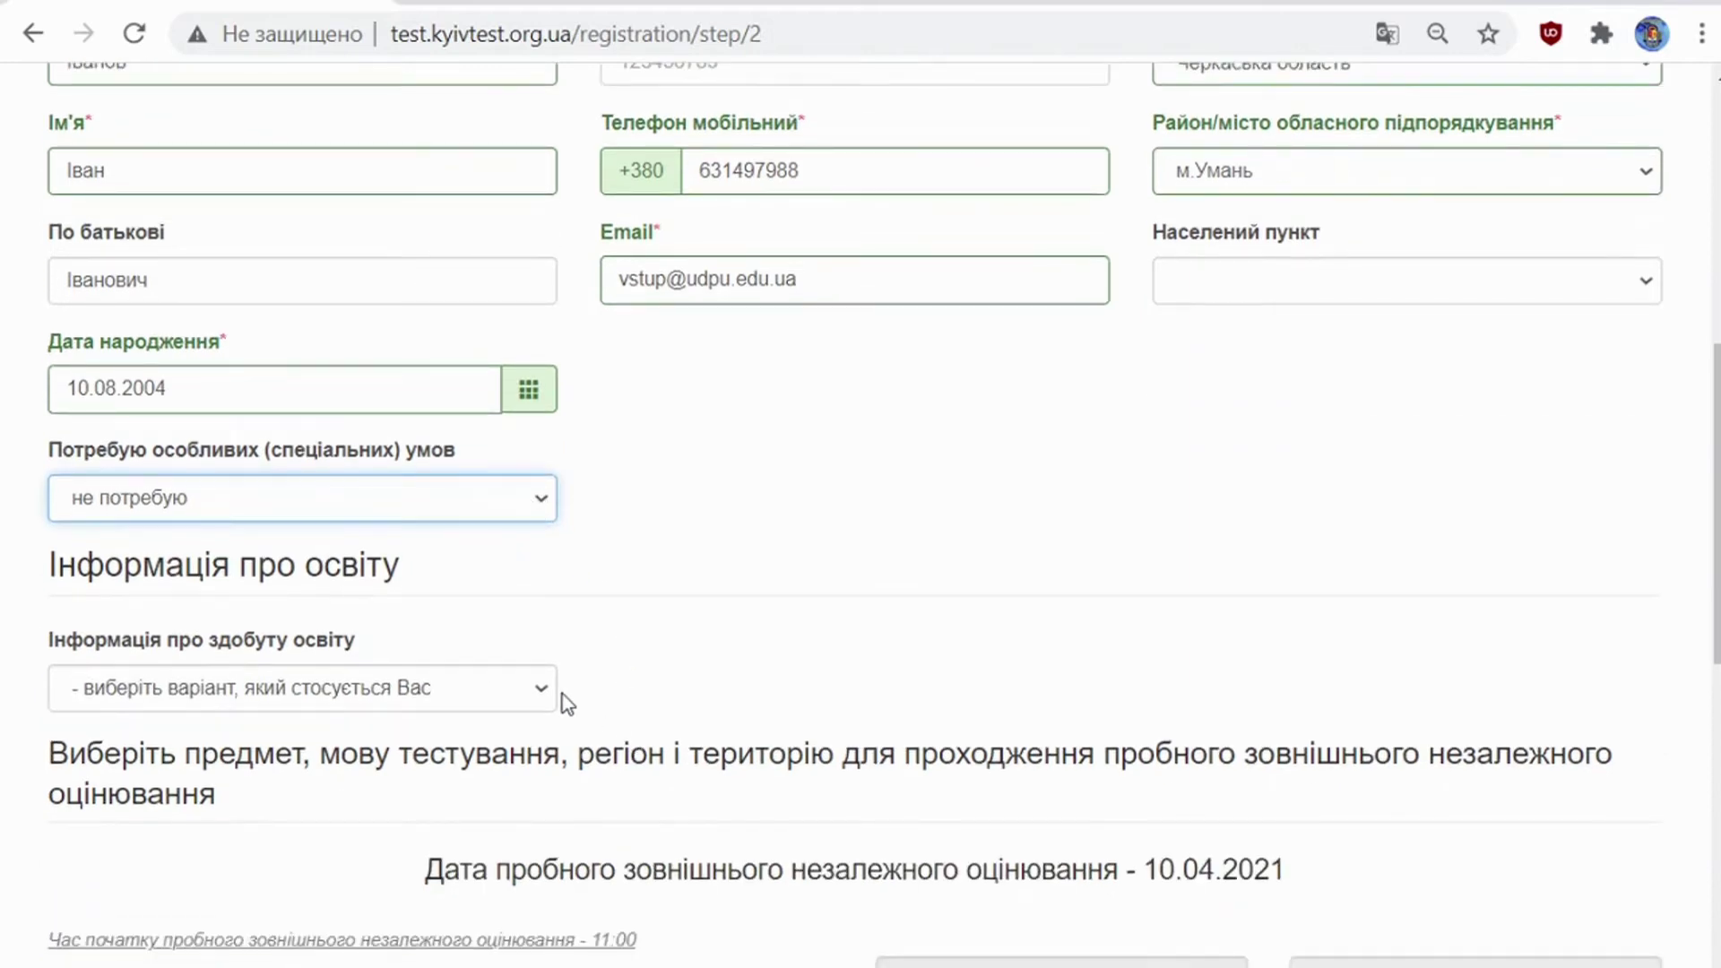
click(506, 705)
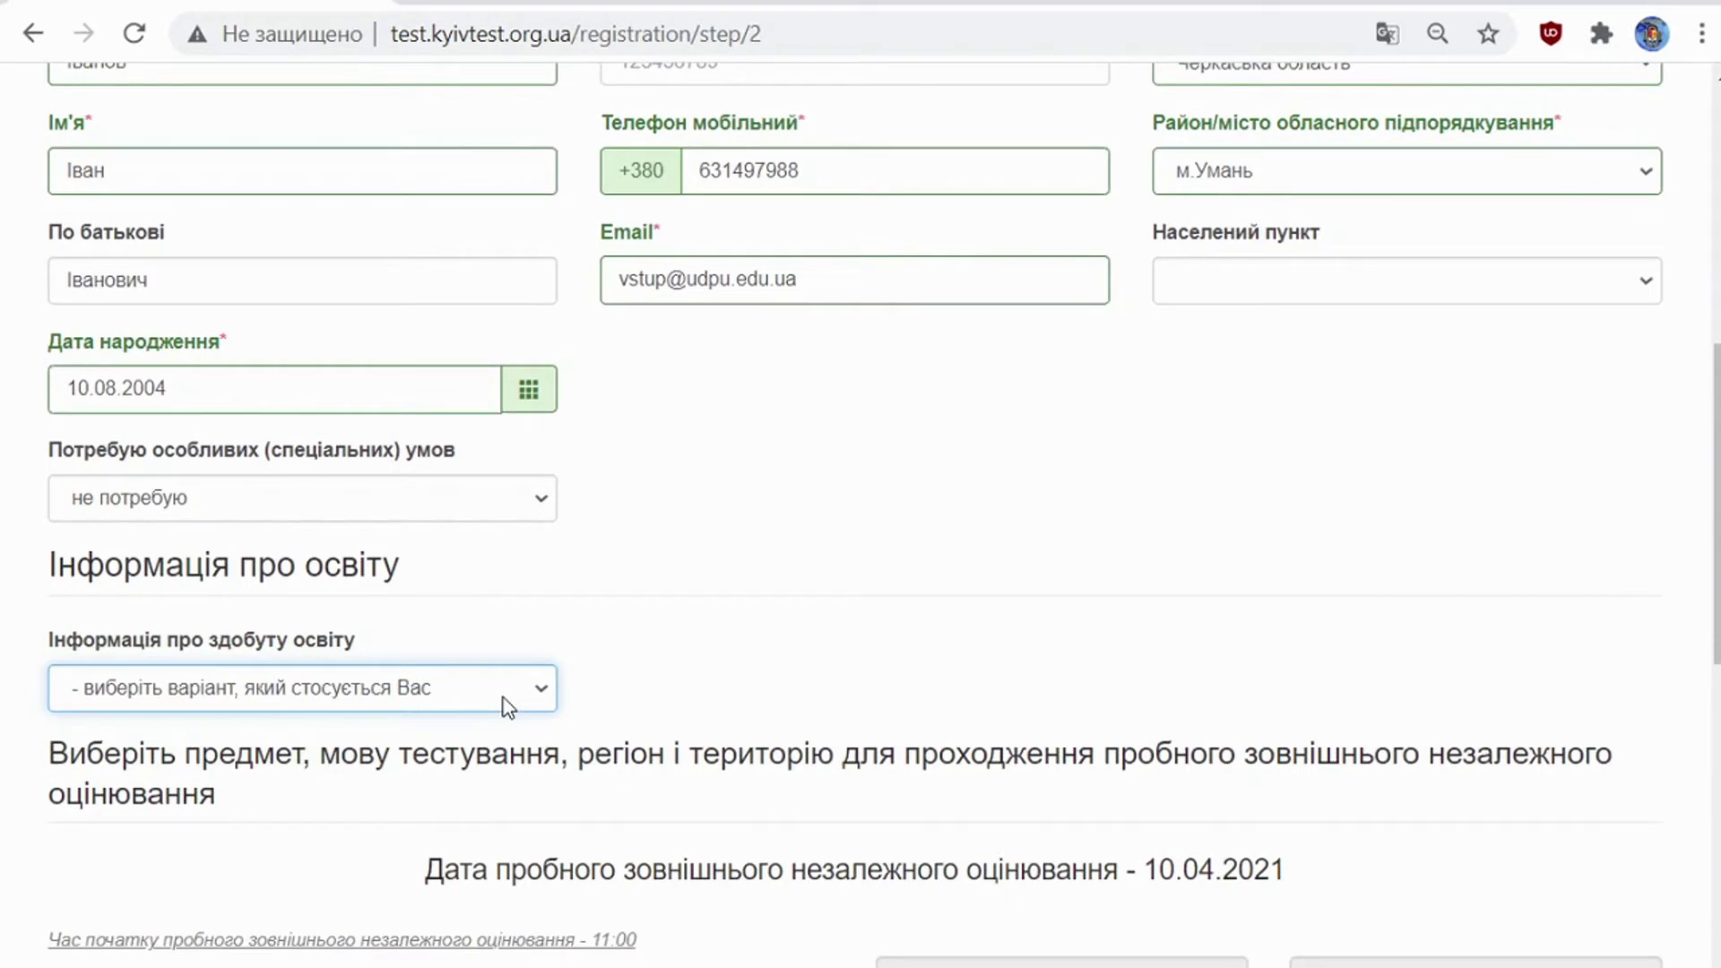
click(518, 761)
Step: Choose the school's region Черкаська область, city м.Умань, and Uman school №11
scroll(574, 659, down, 3)
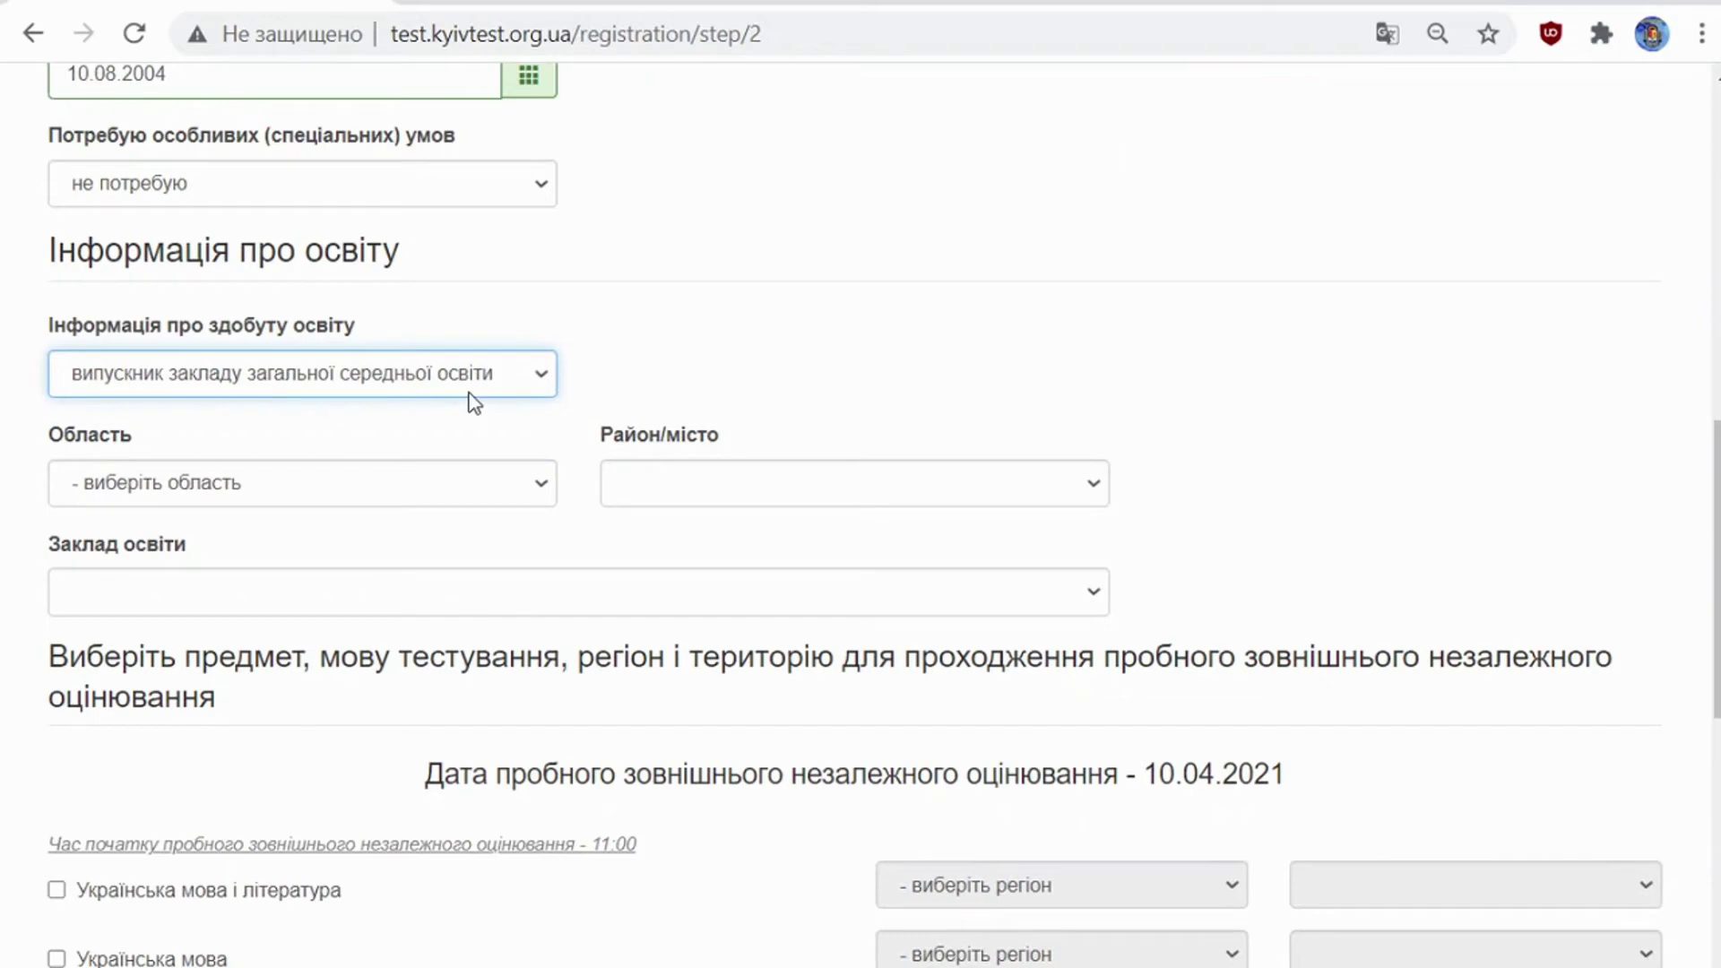
click(466, 483)
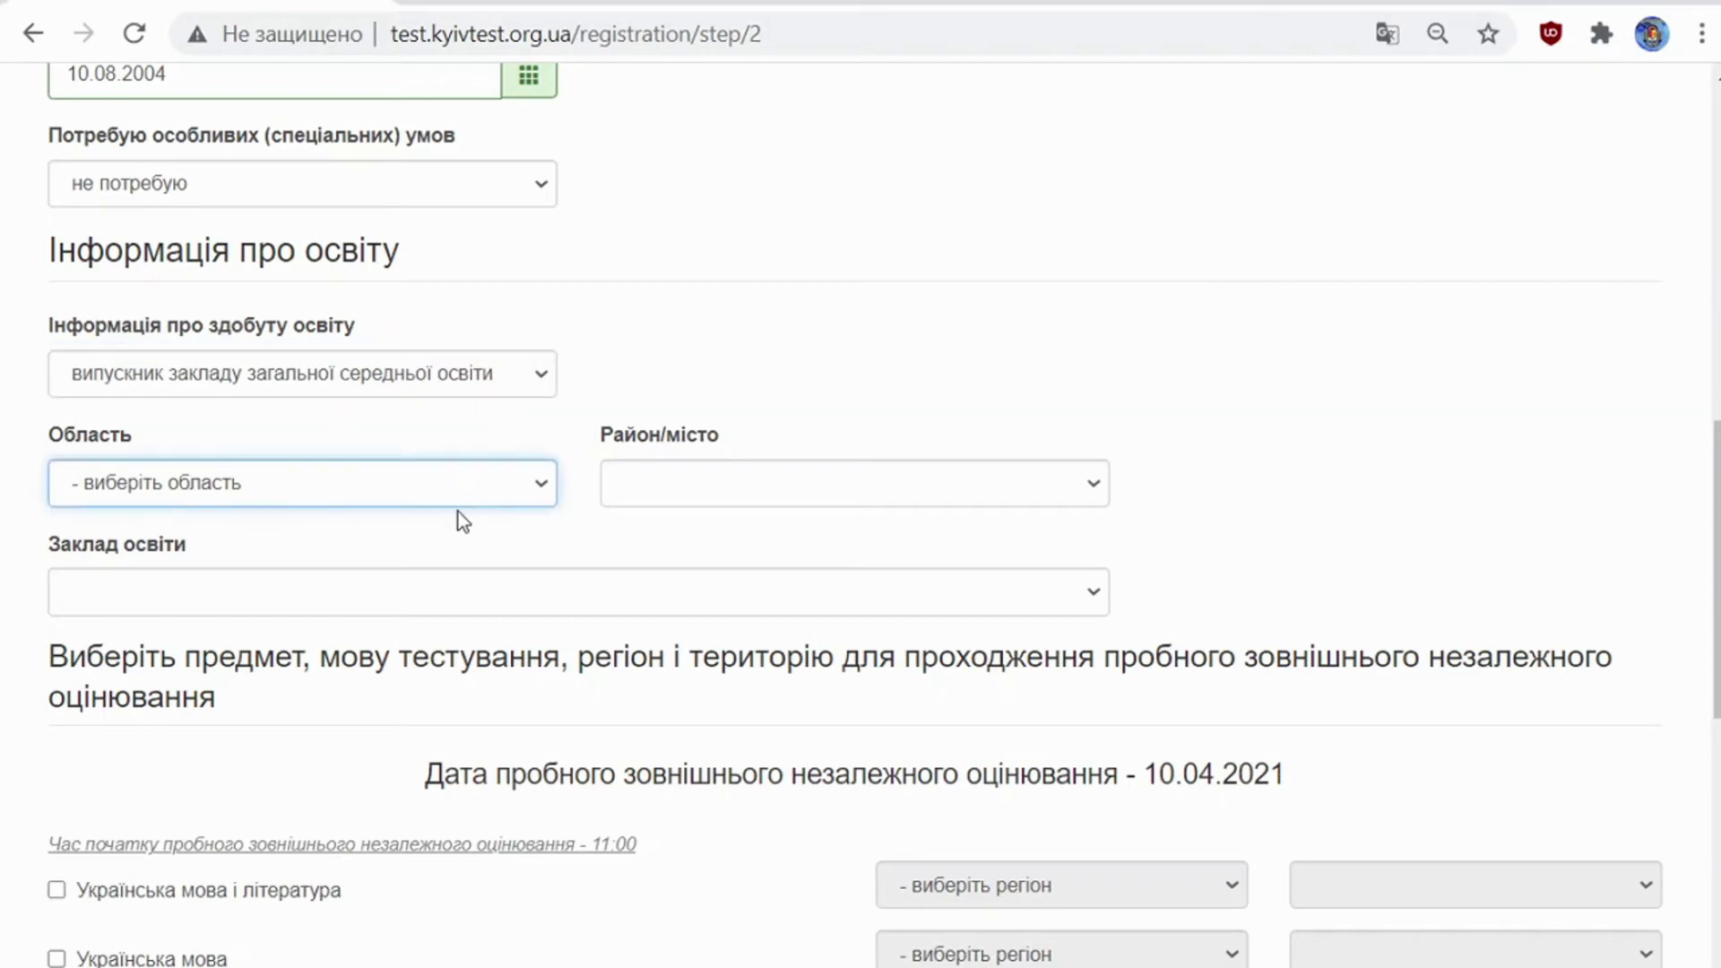
text(ч)
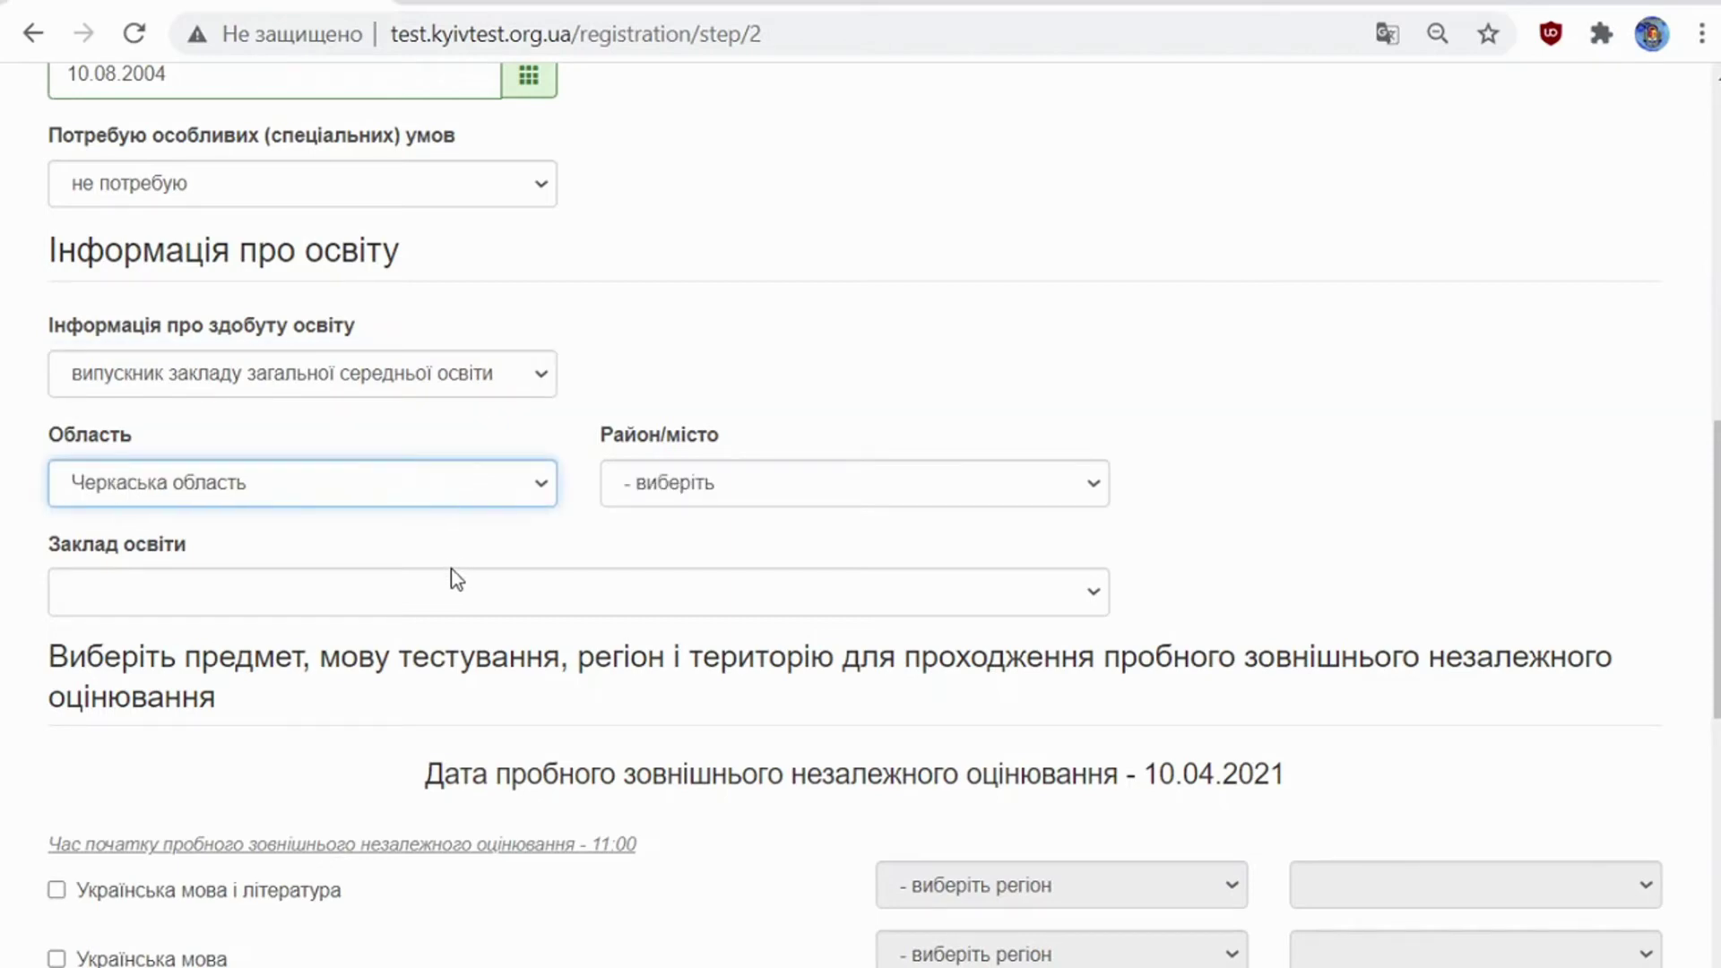
key(Tab)
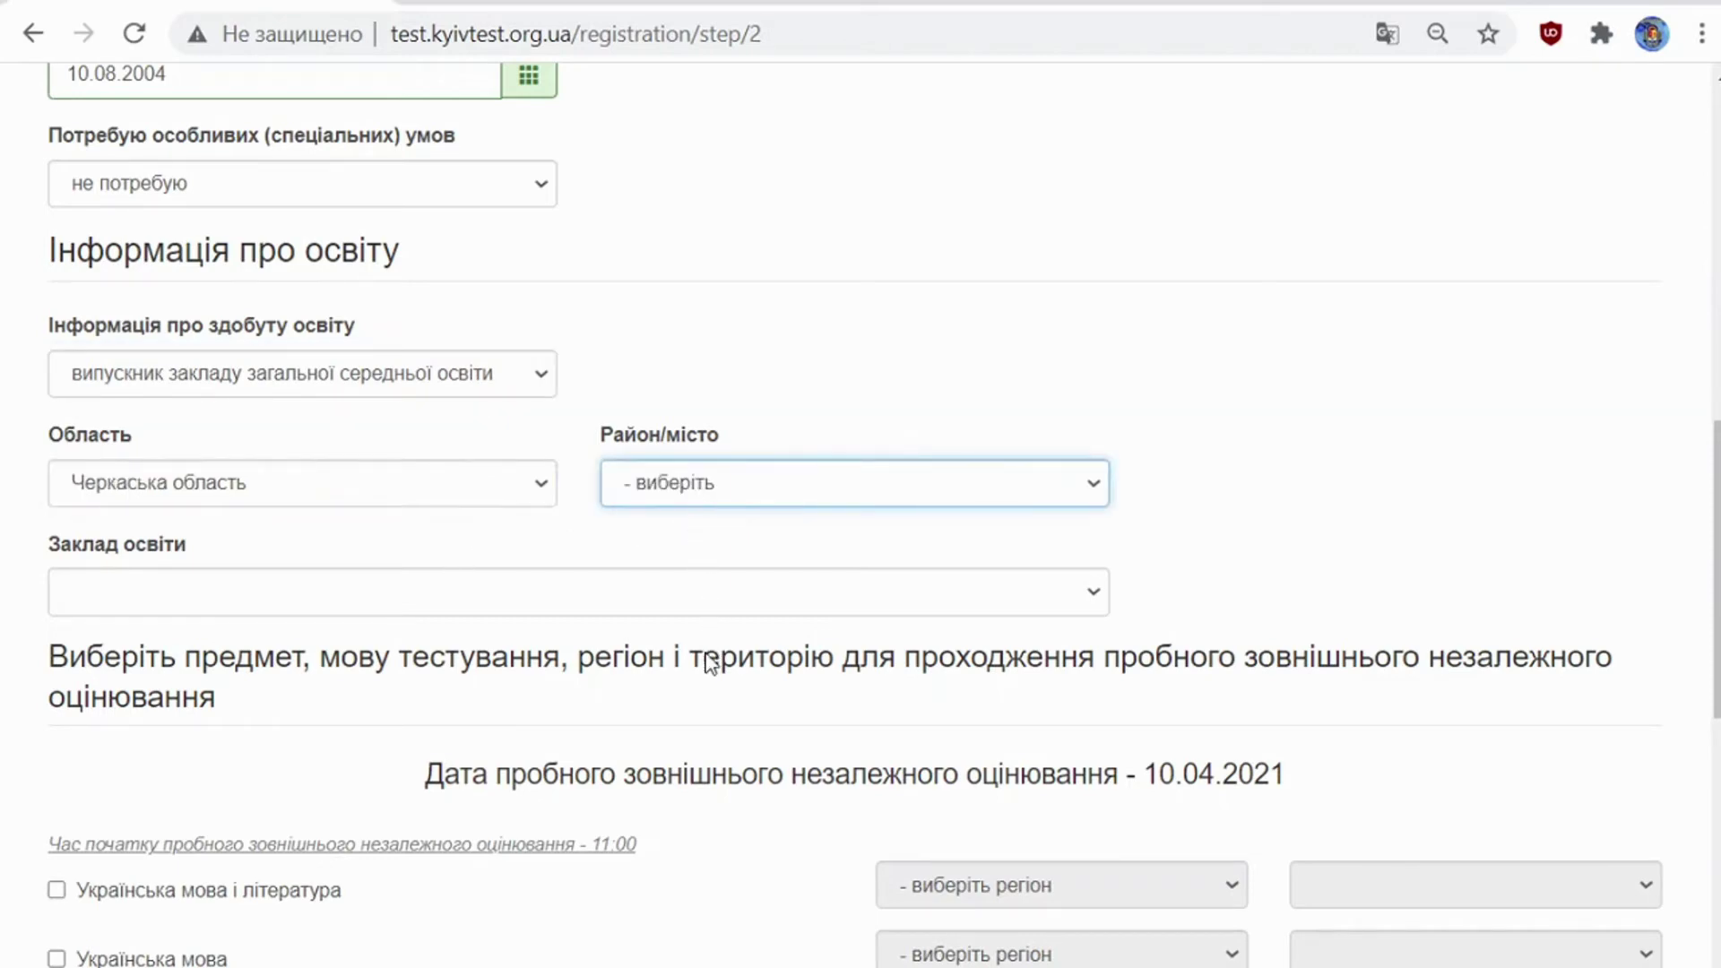
text(м.Умань)
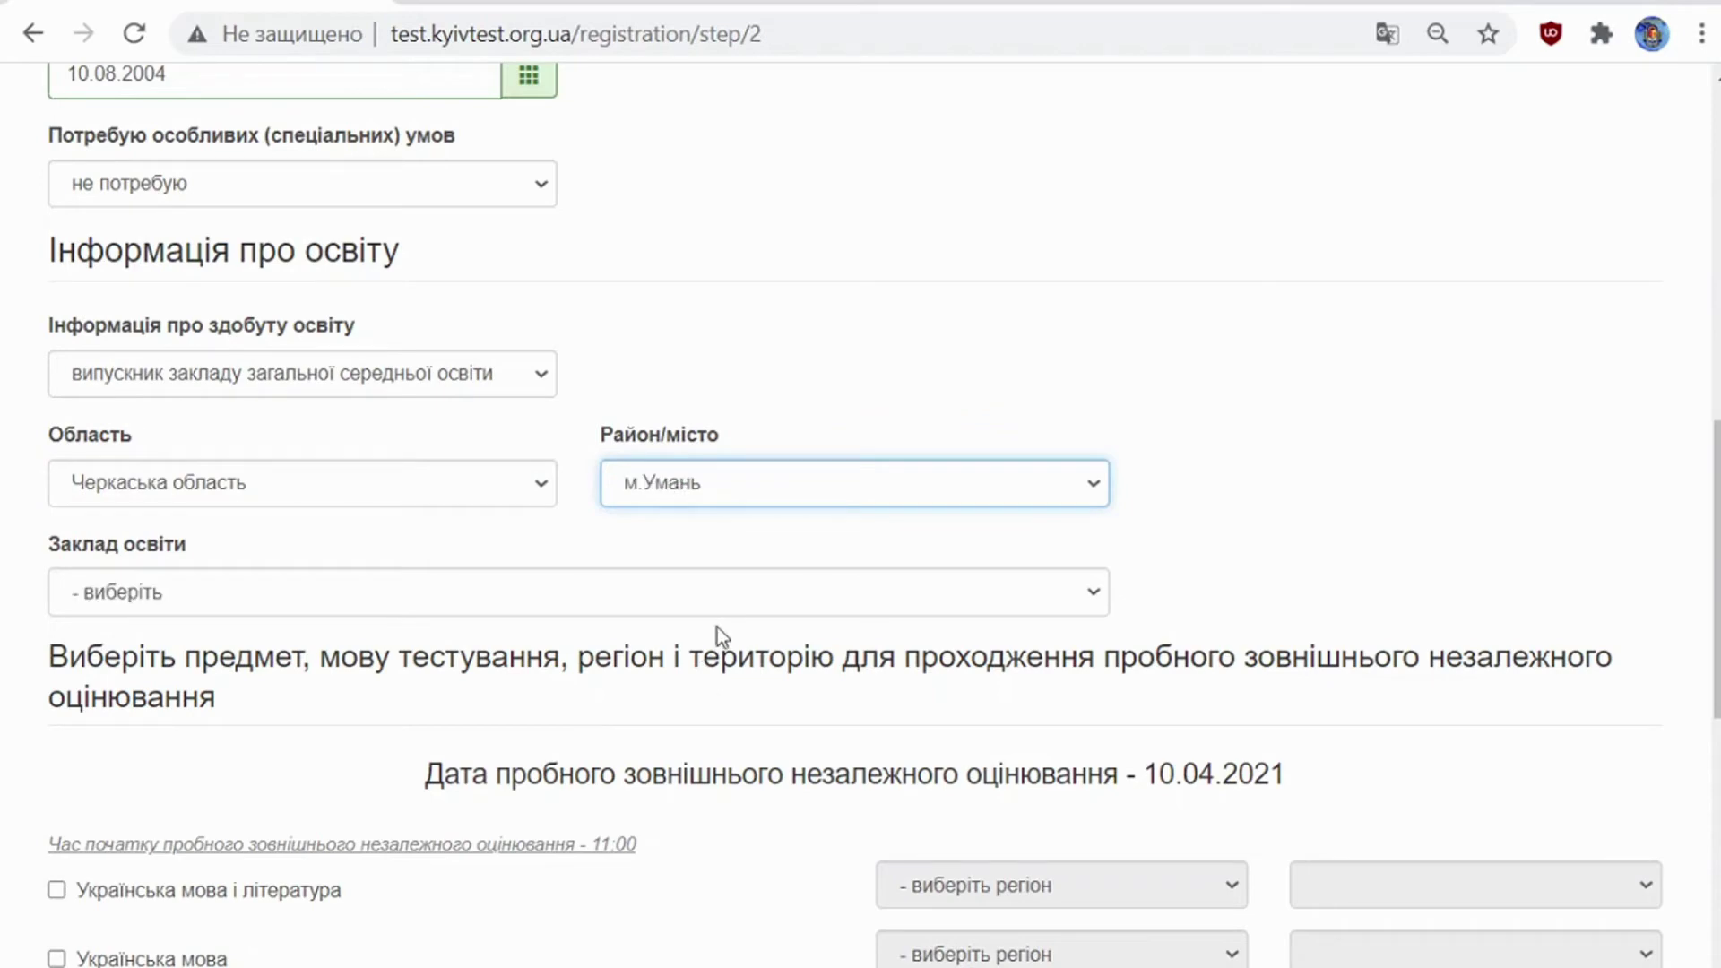
key(Tab)
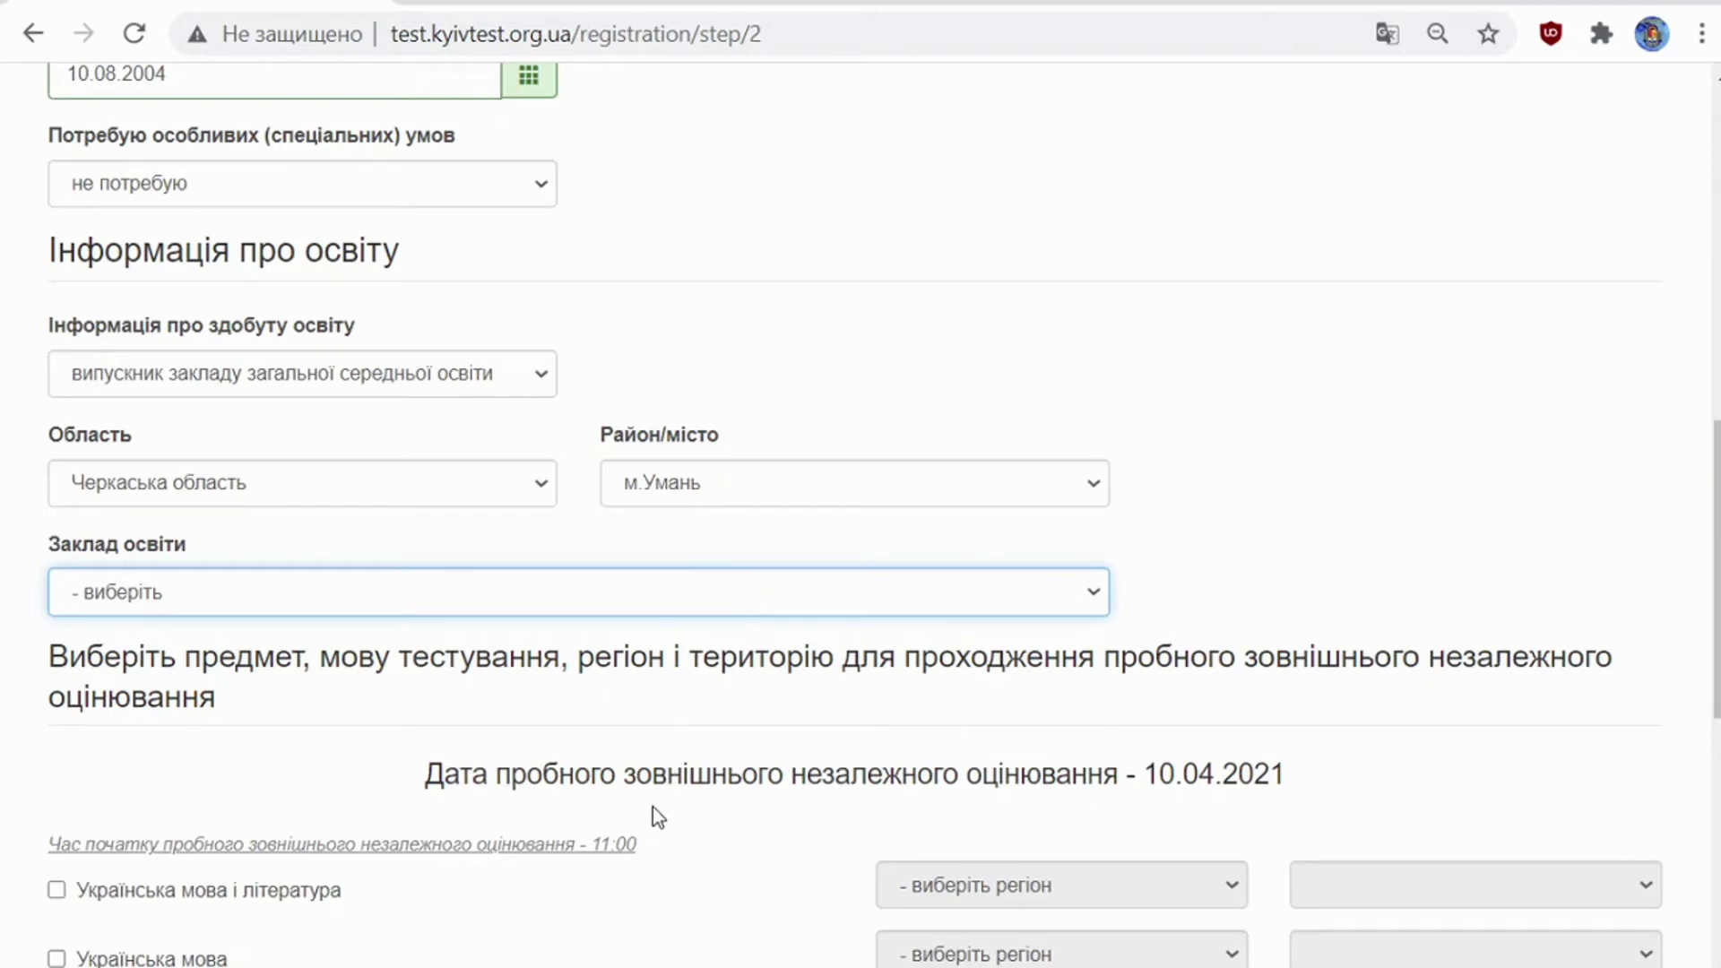
text(у)
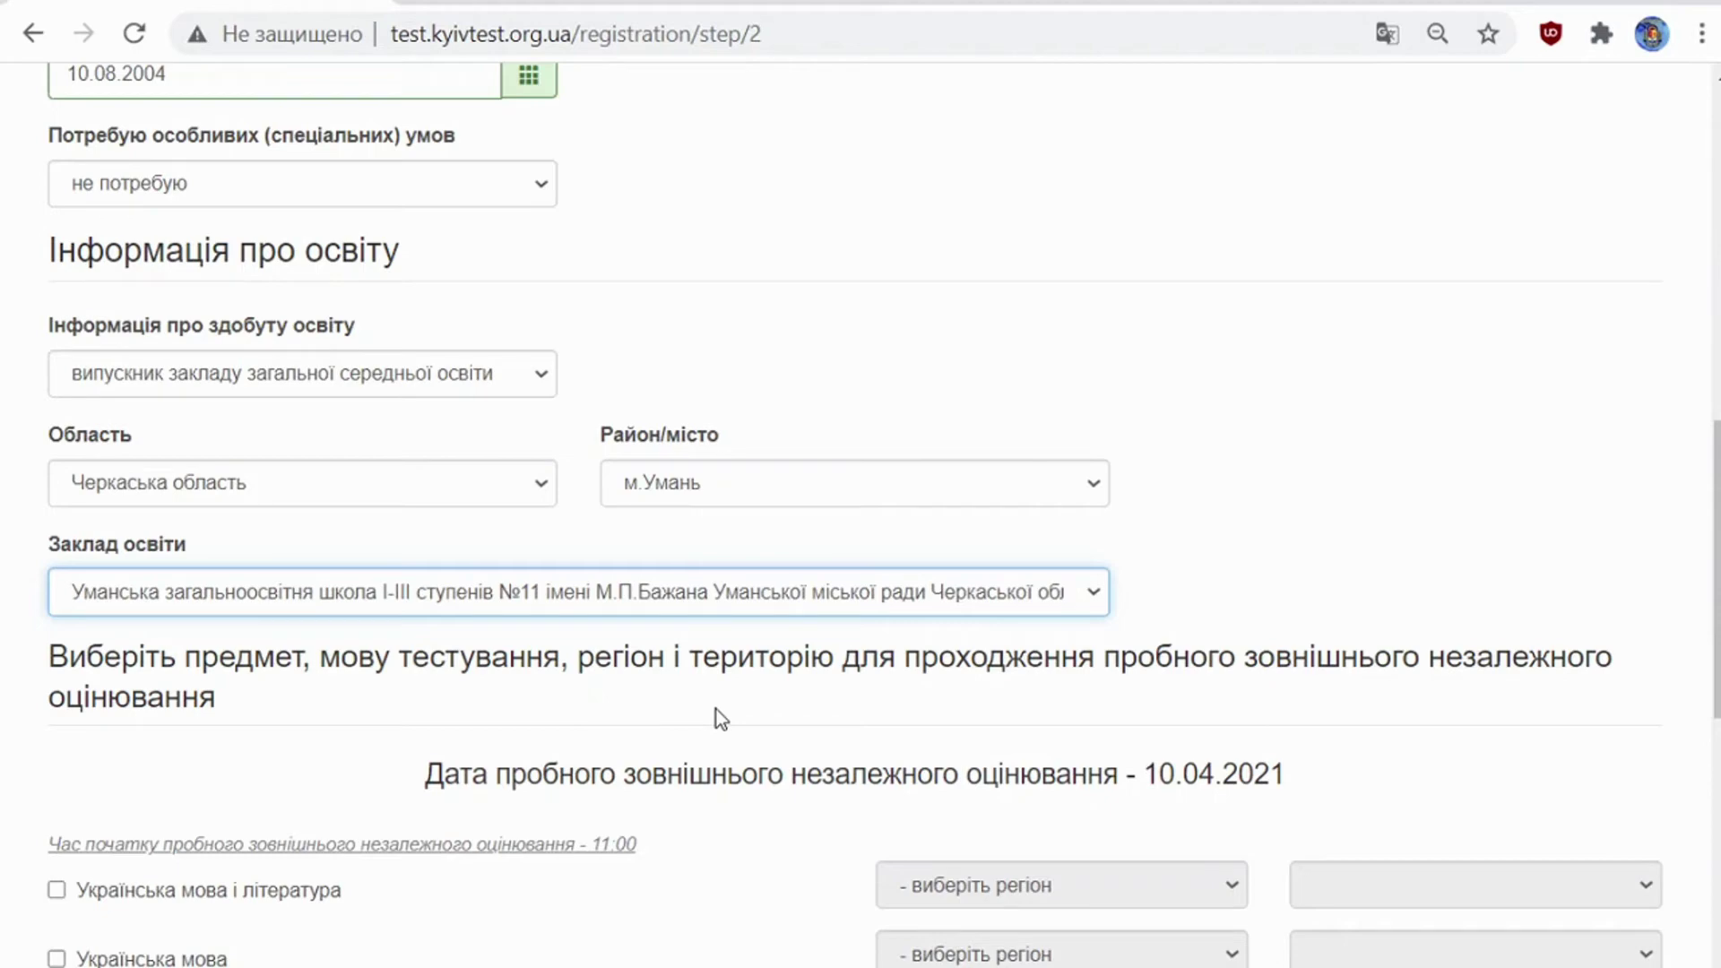
scroll(717, 708, down, 2)
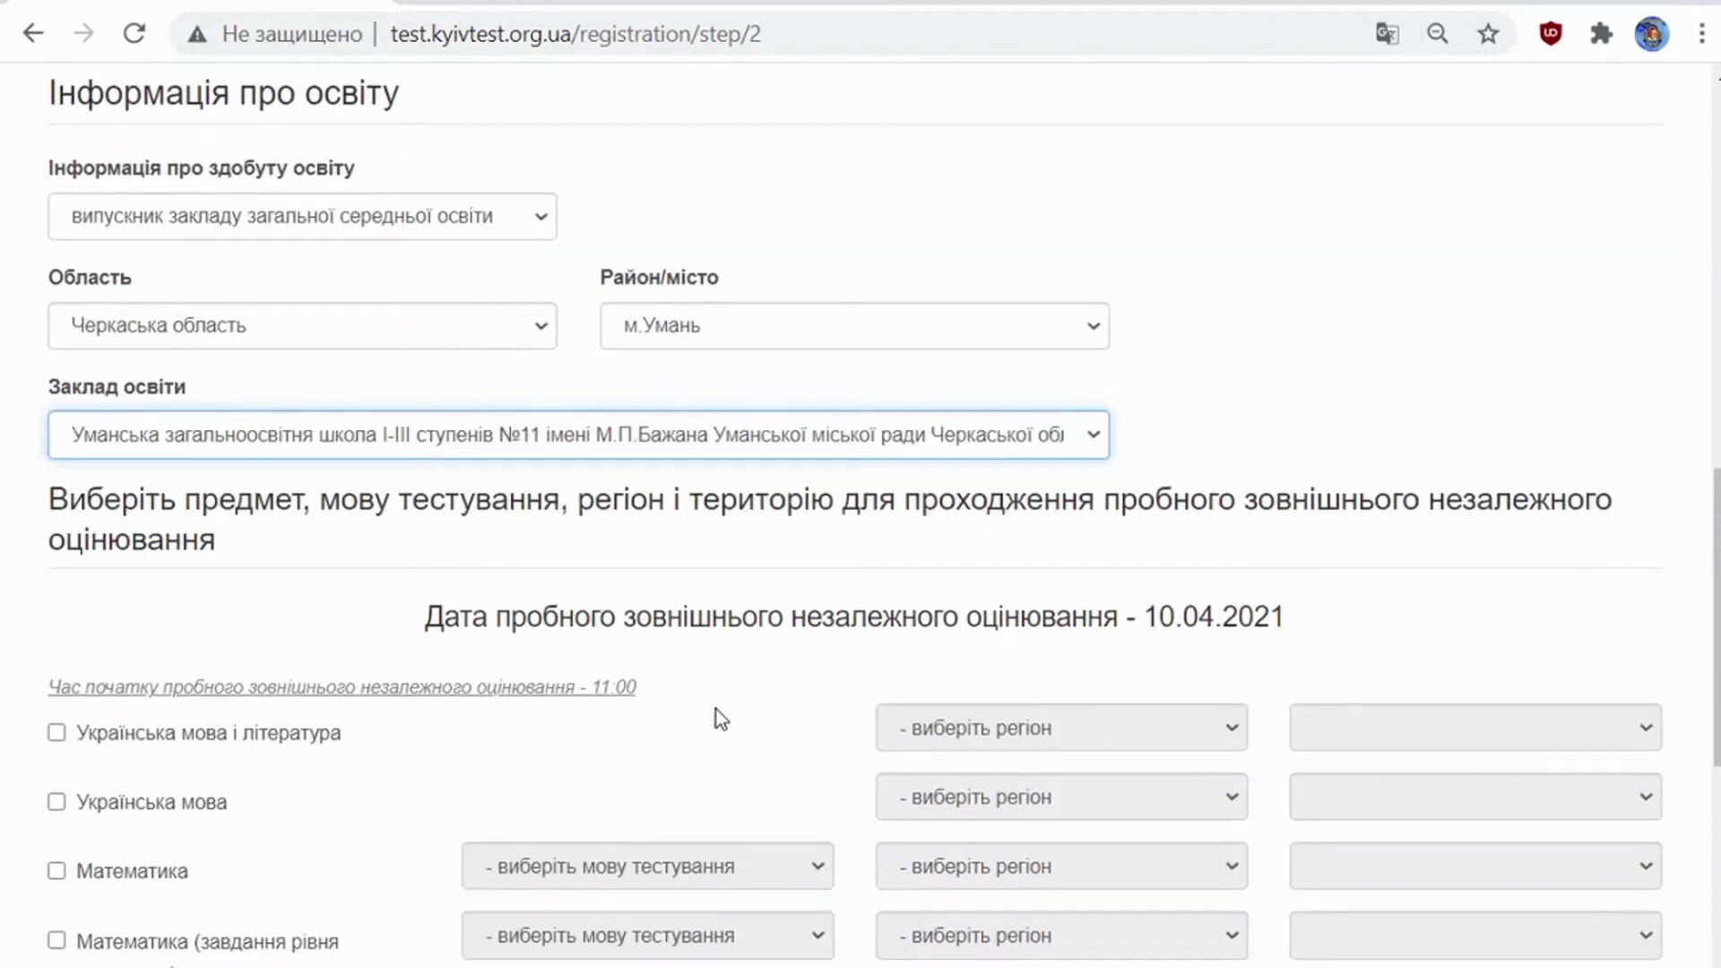
Step: Tick Українська мова і література, held in Черкаська область, м.Умань, and send the application
scroll(717, 708, down, 4)
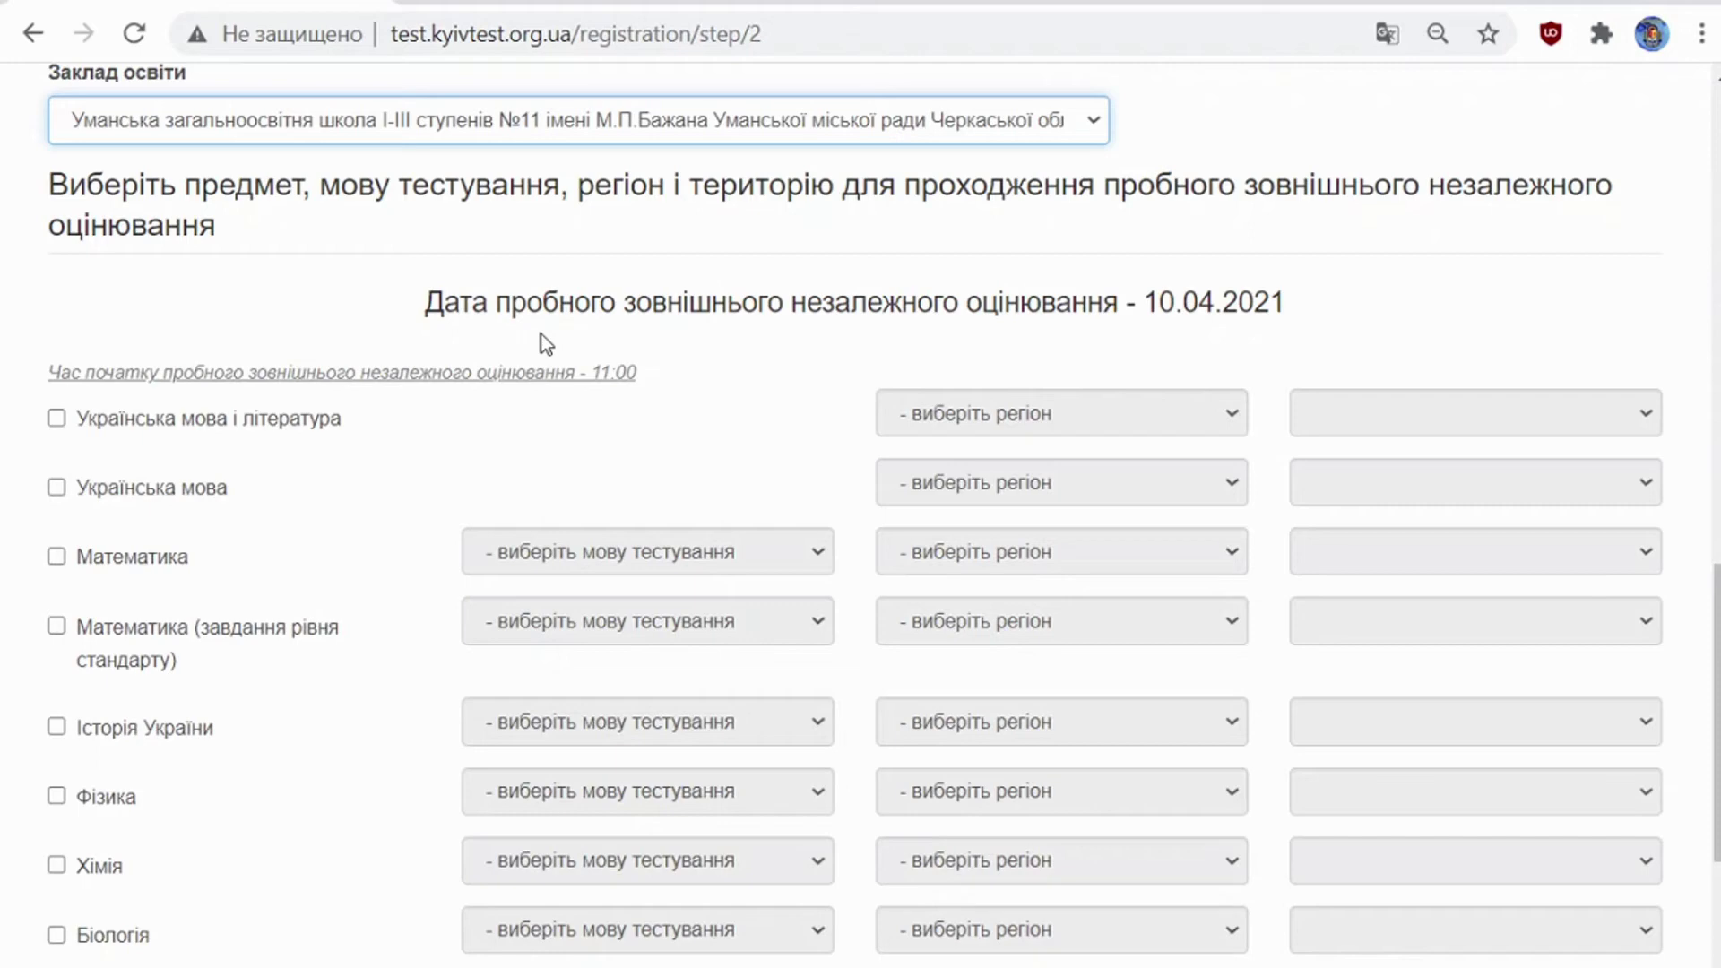
click(303, 425)
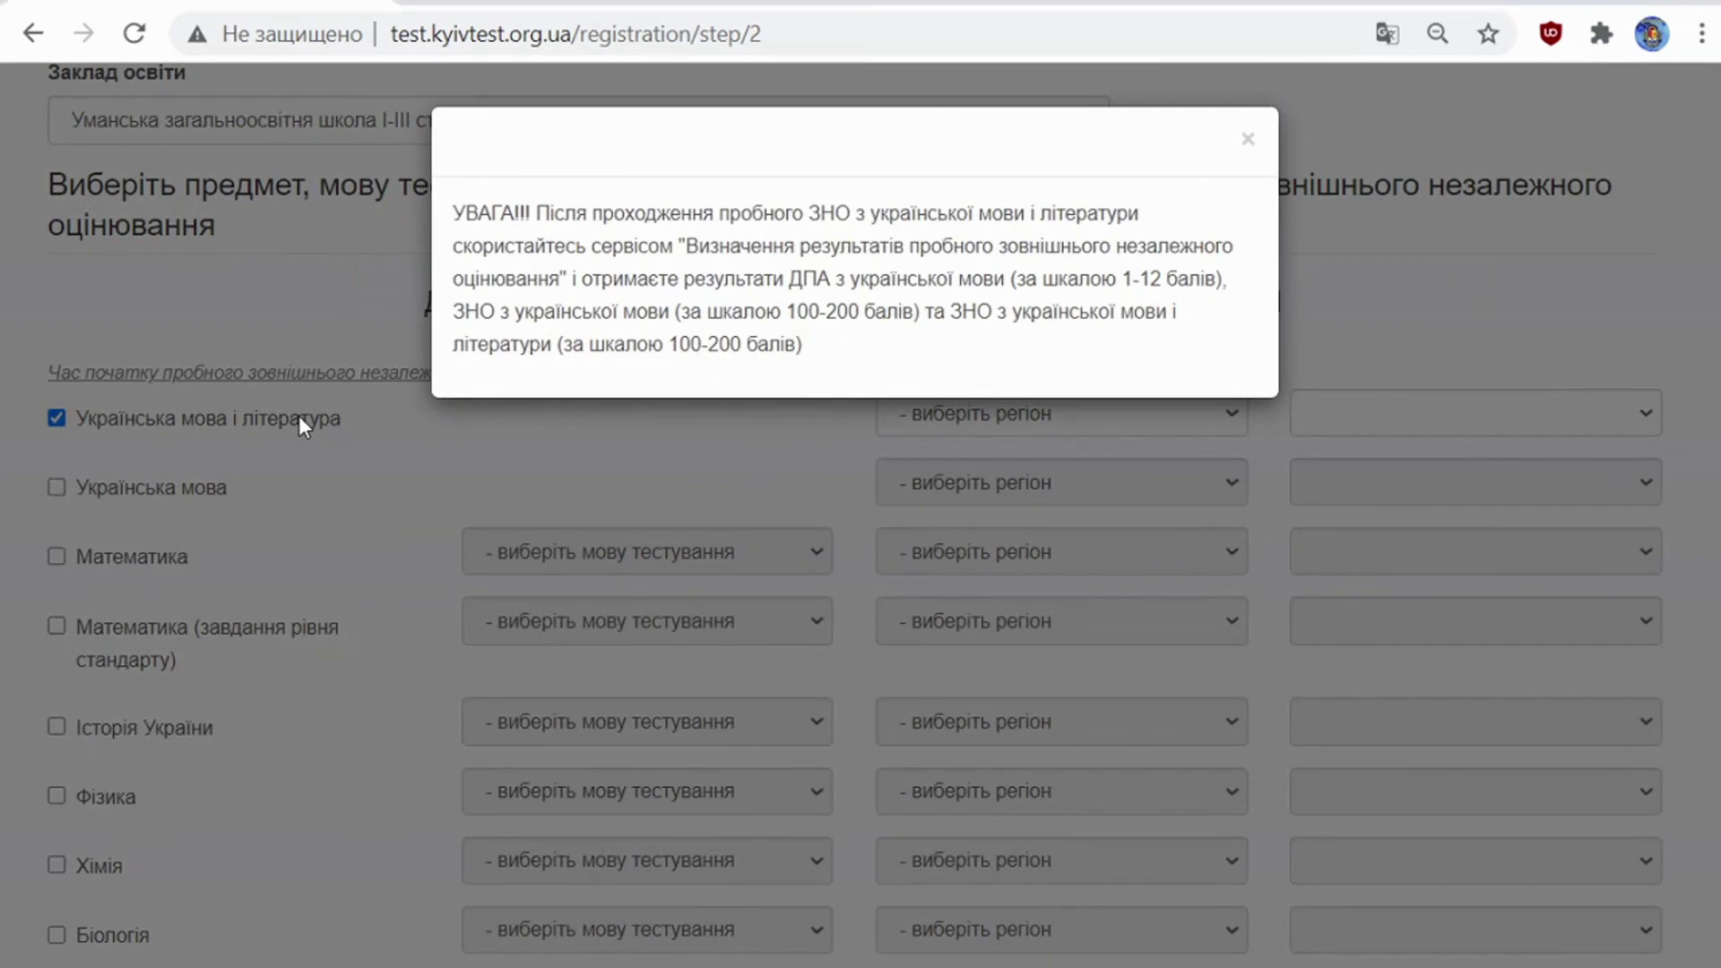
click(400, 467)
click(1009, 413)
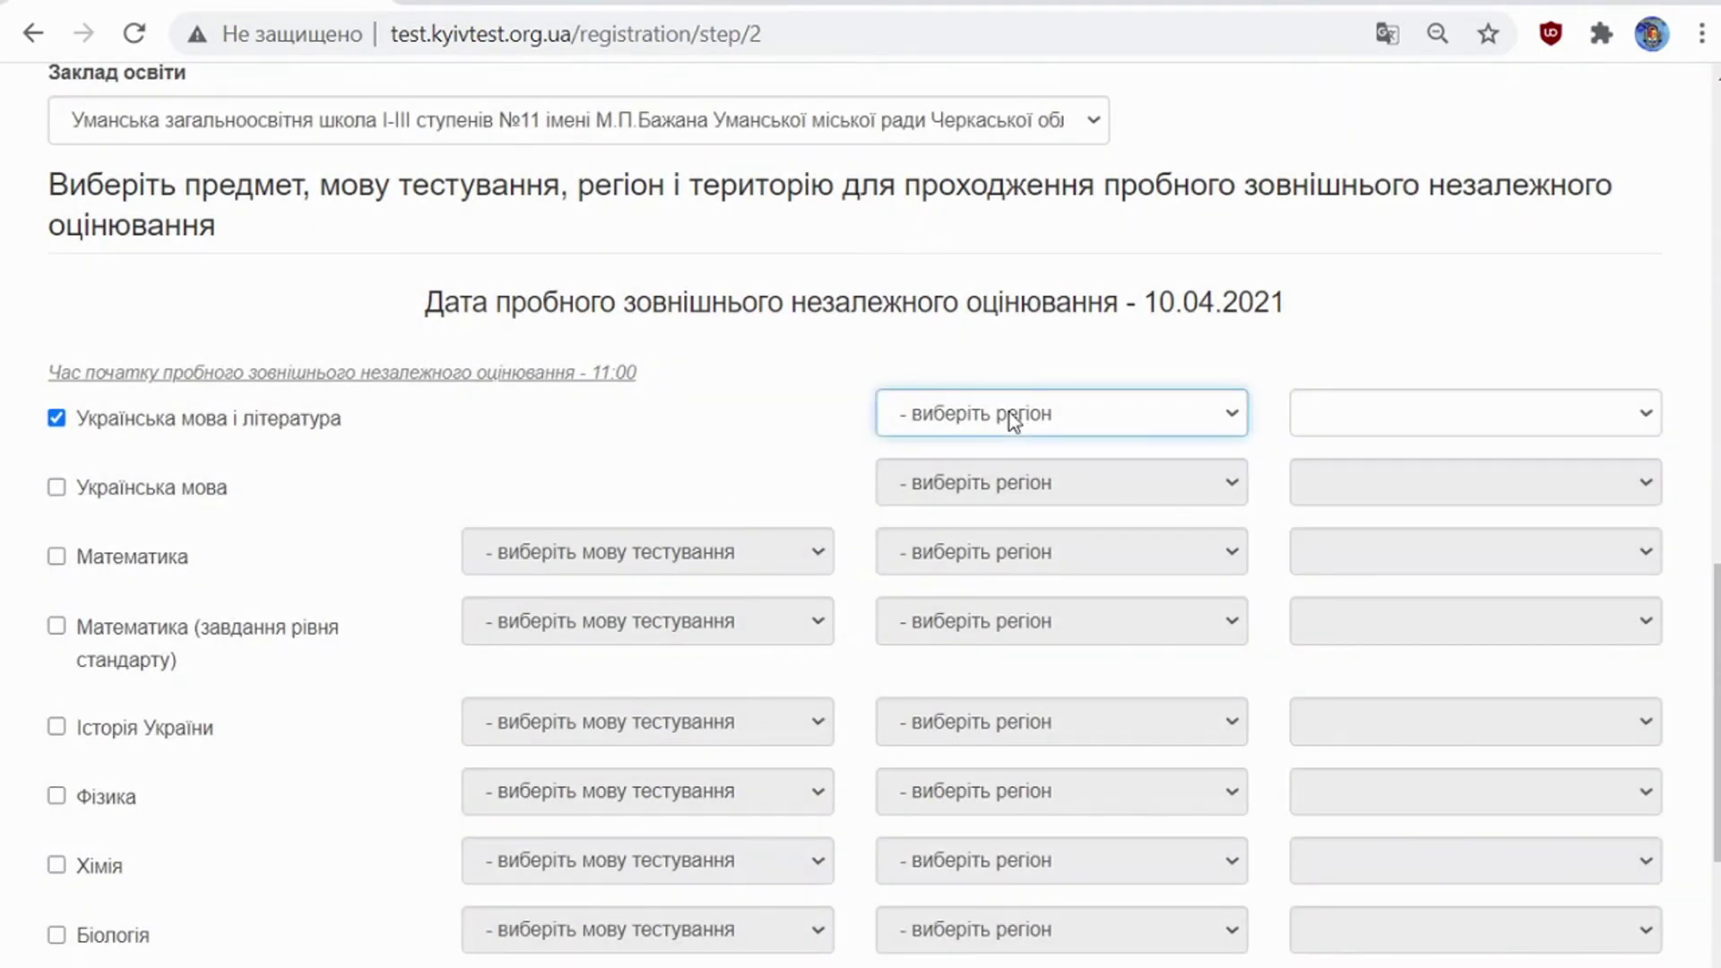
click(1007, 495)
click(1340, 420)
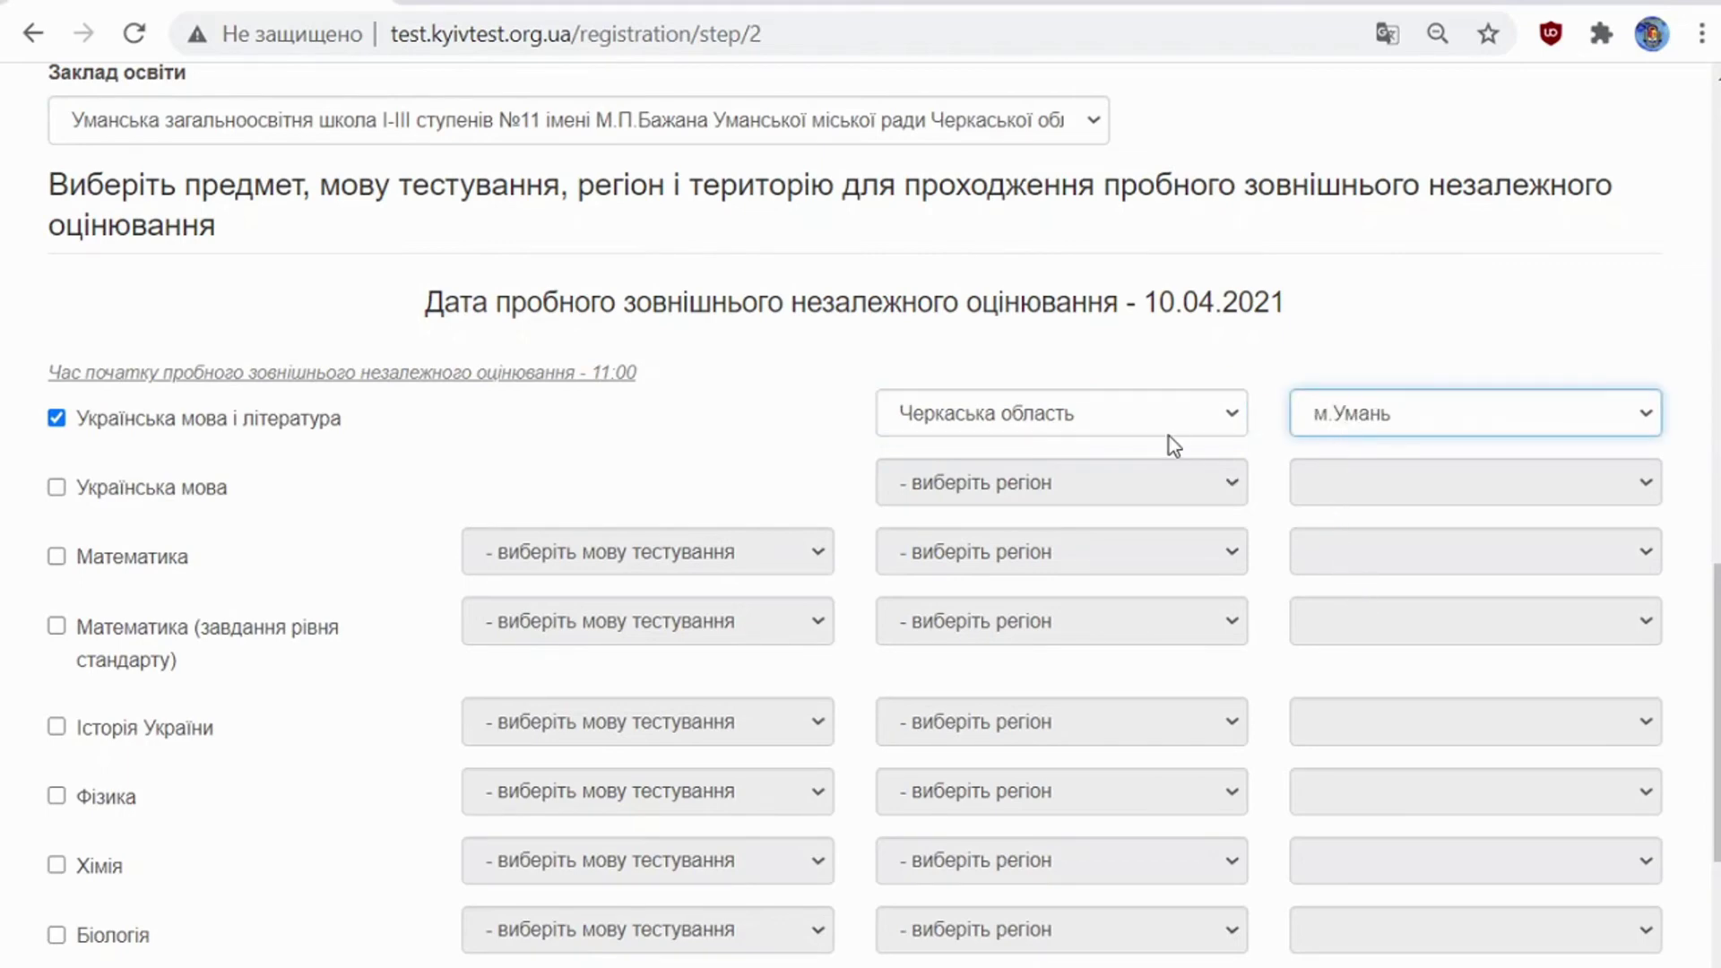
scroll(1169, 437, down, 5)
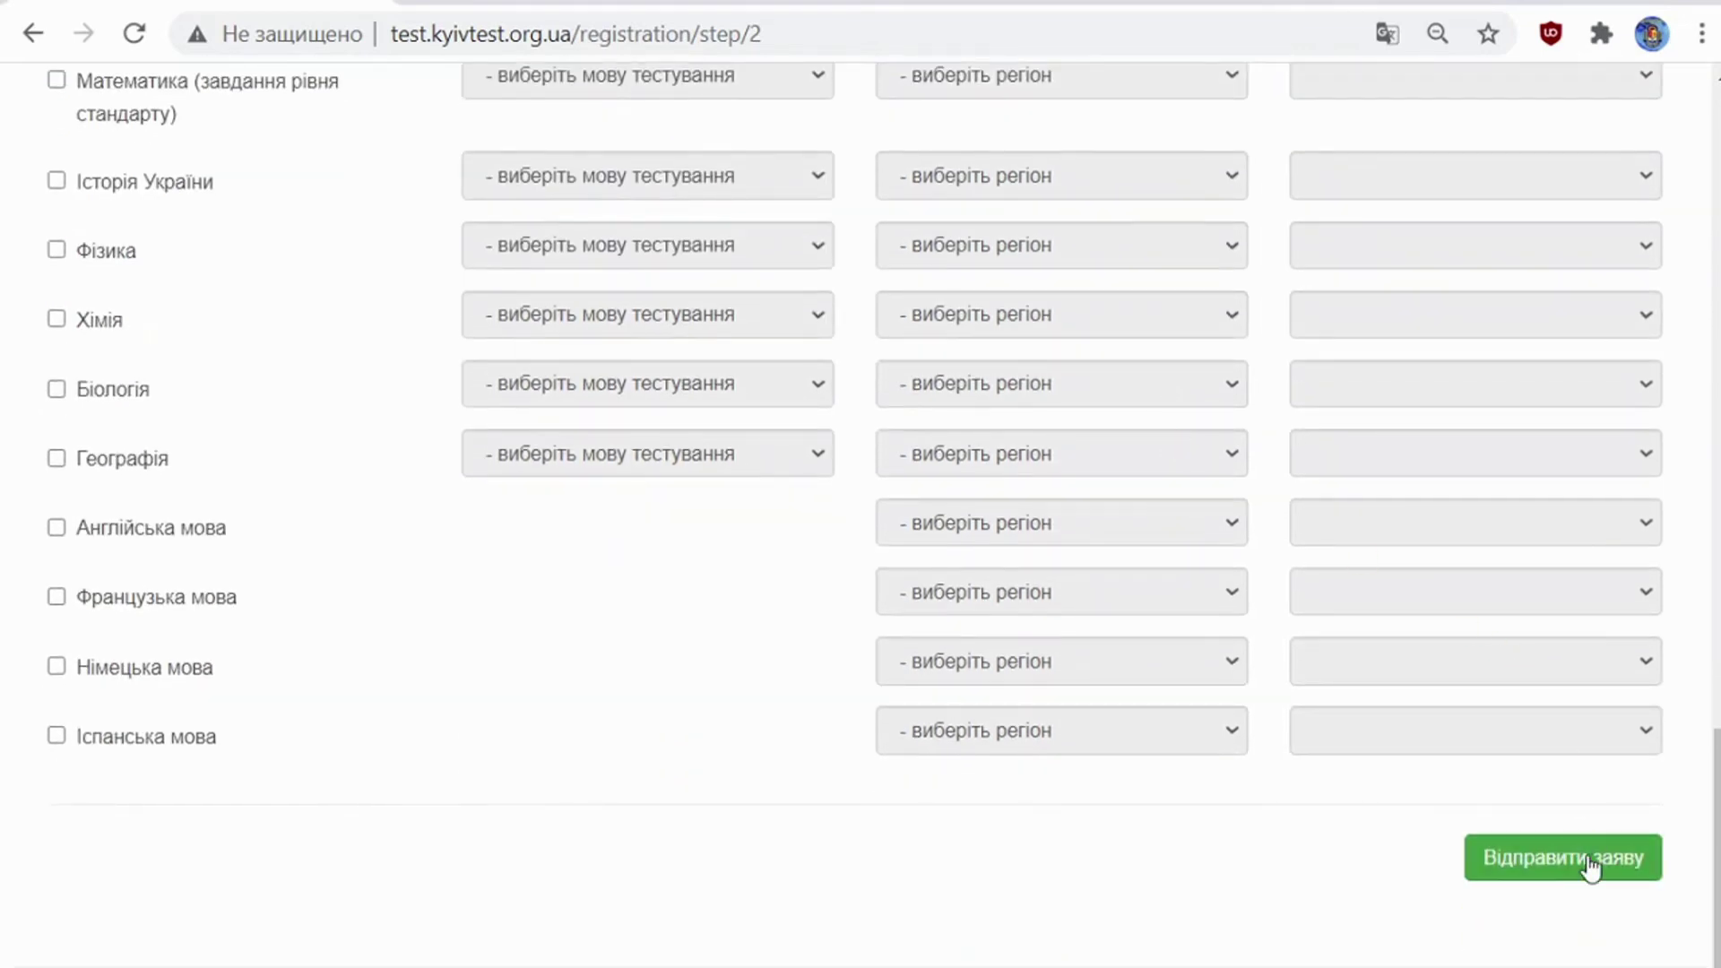
click(1589, 857)
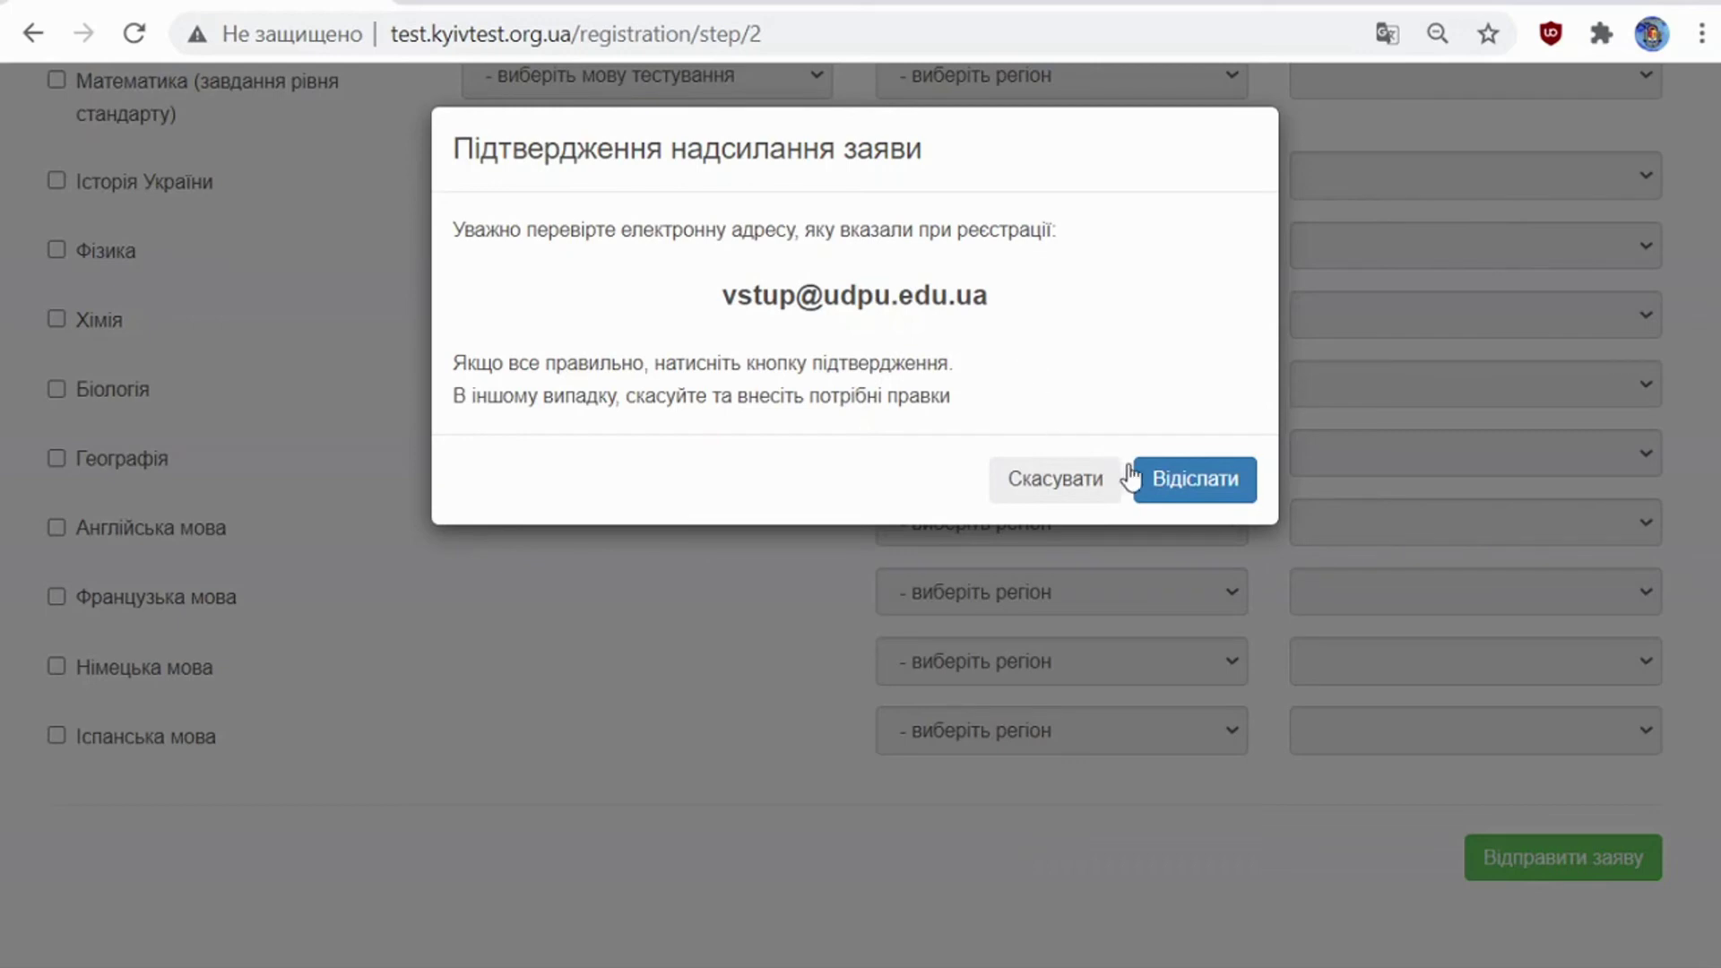
Step: Confirm the application's e-mail address with Відіслати in the confirmation dialog
click(1188, 487)
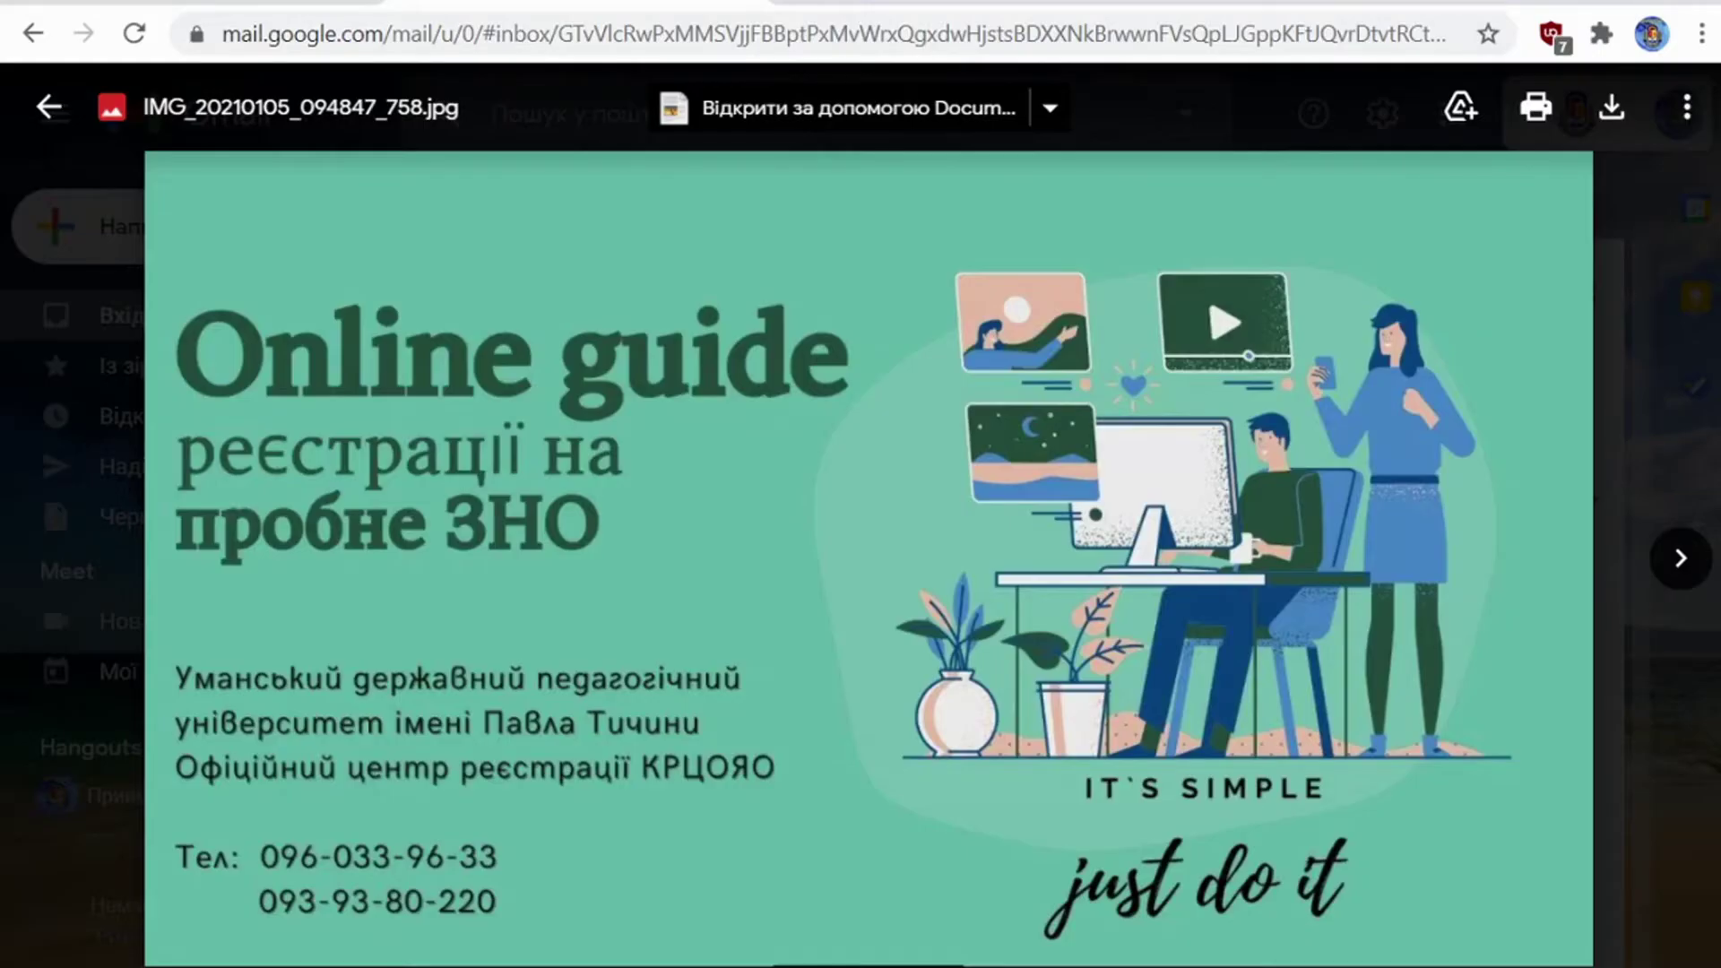
Step: Close the guide image in Gmail and return to the test.kyivtest.org.ua tab
click(59, 314)
click(64, 314)
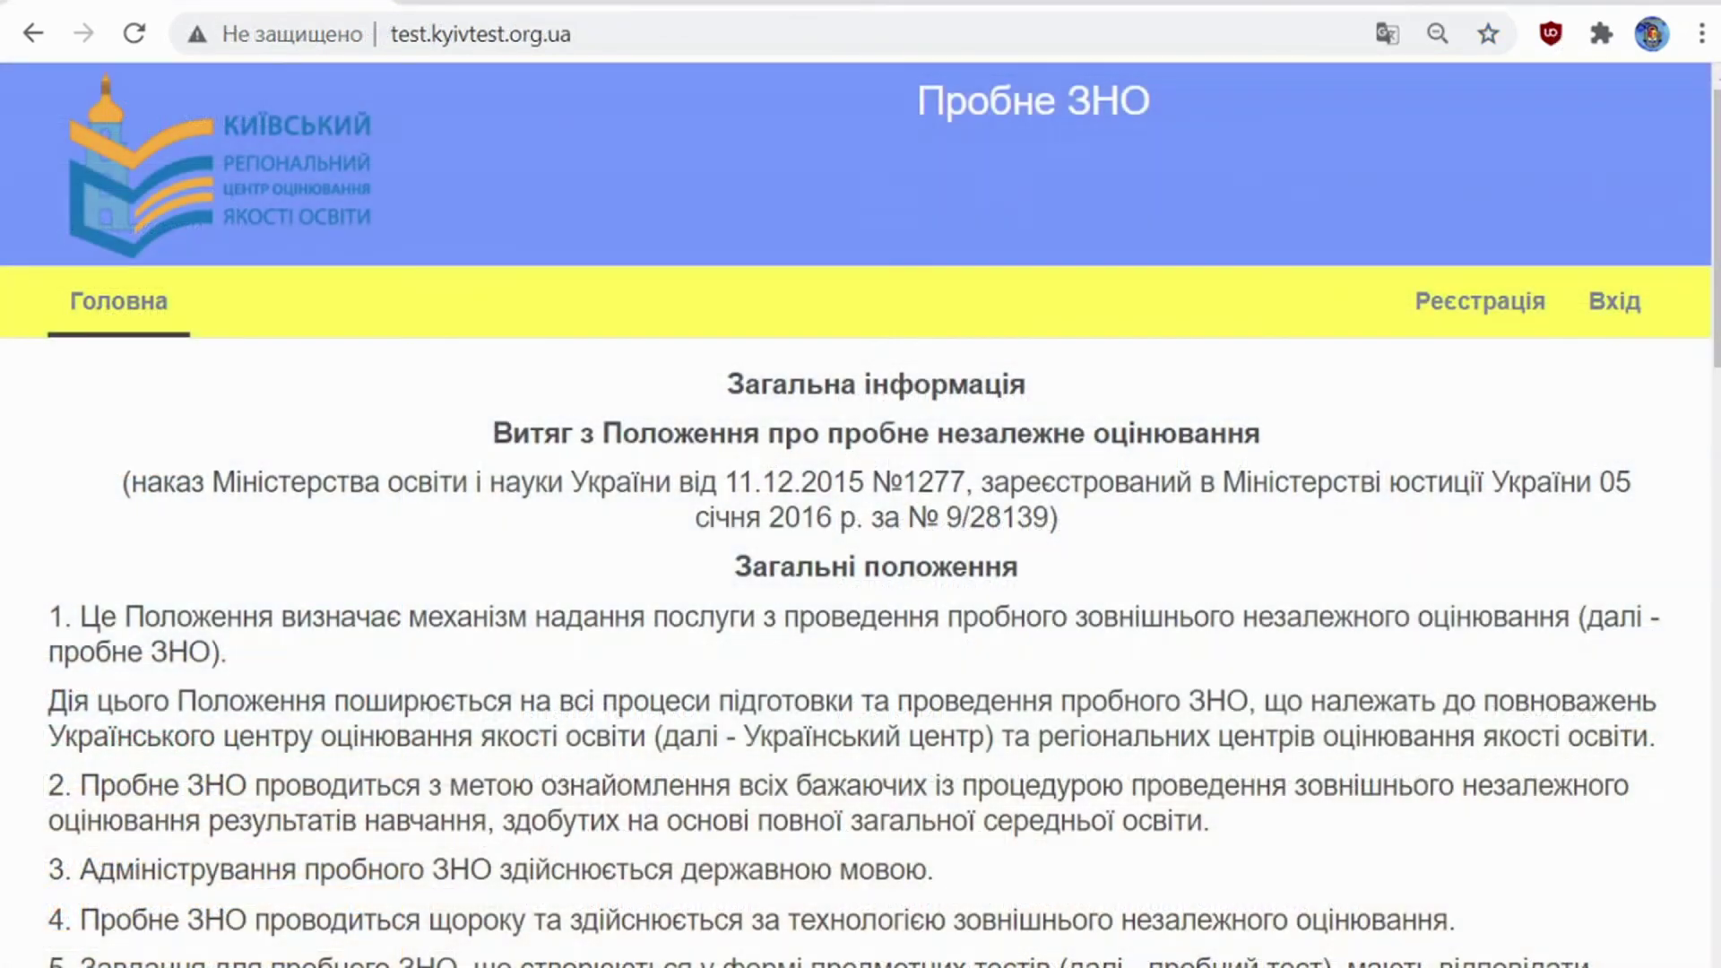
Step: Log into the personal cabinet with the personal code and account password
click(1632, 302)
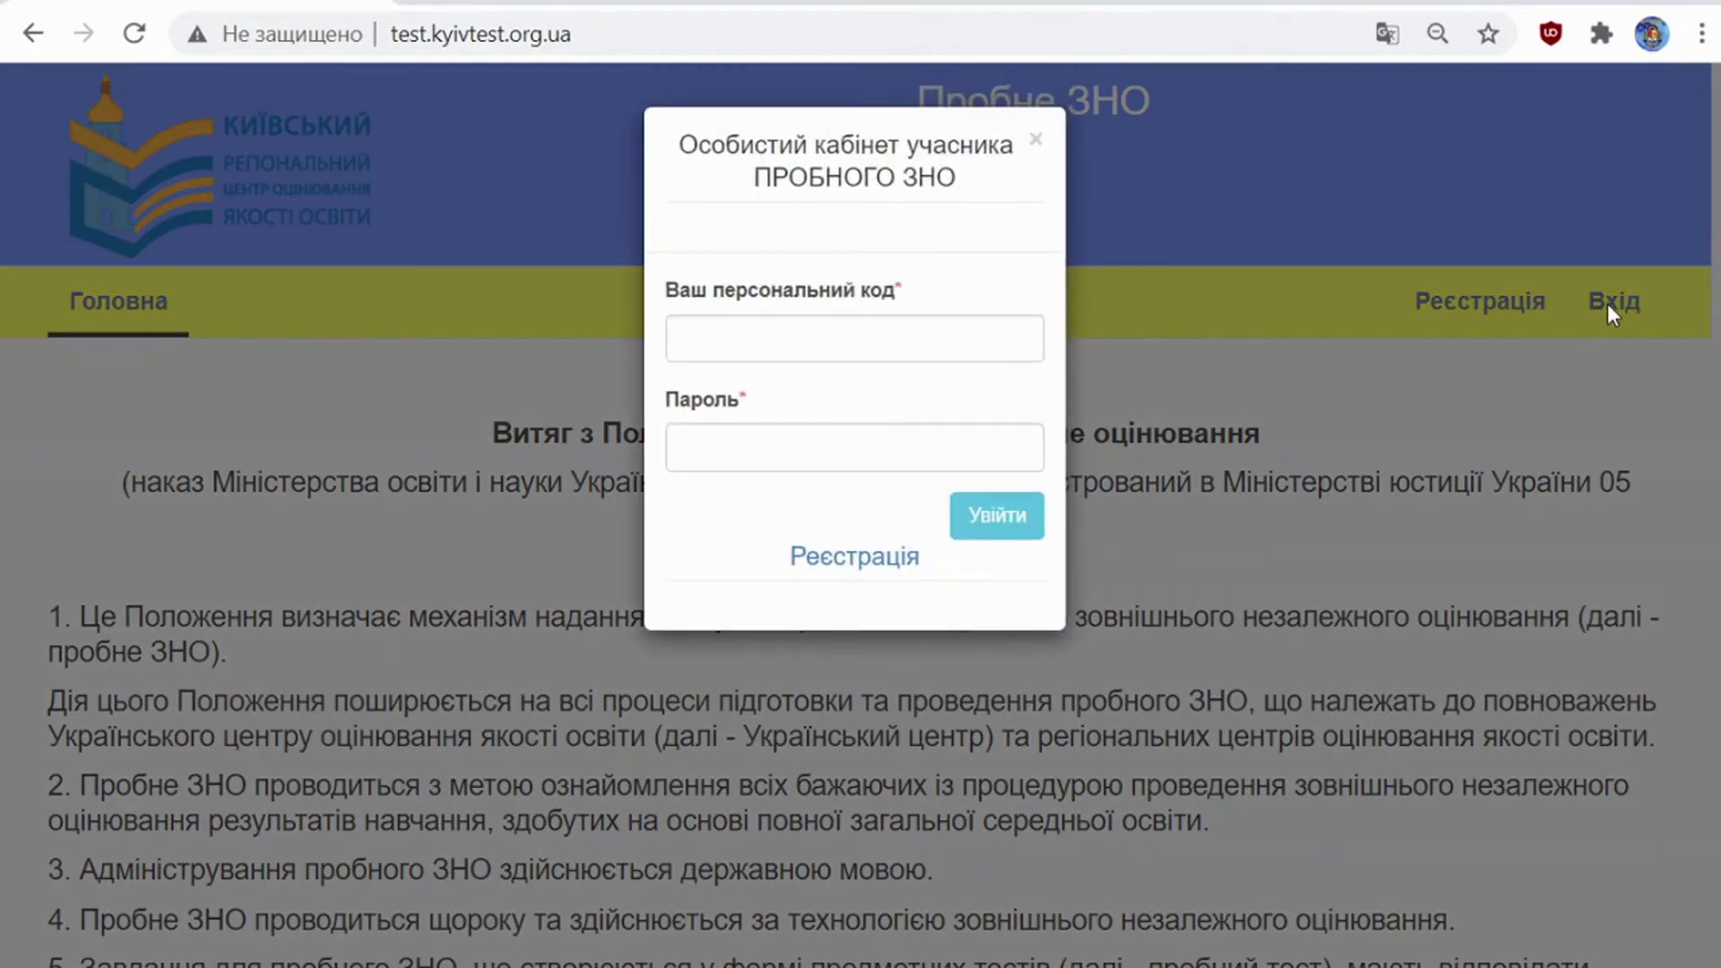
click(768, 330)
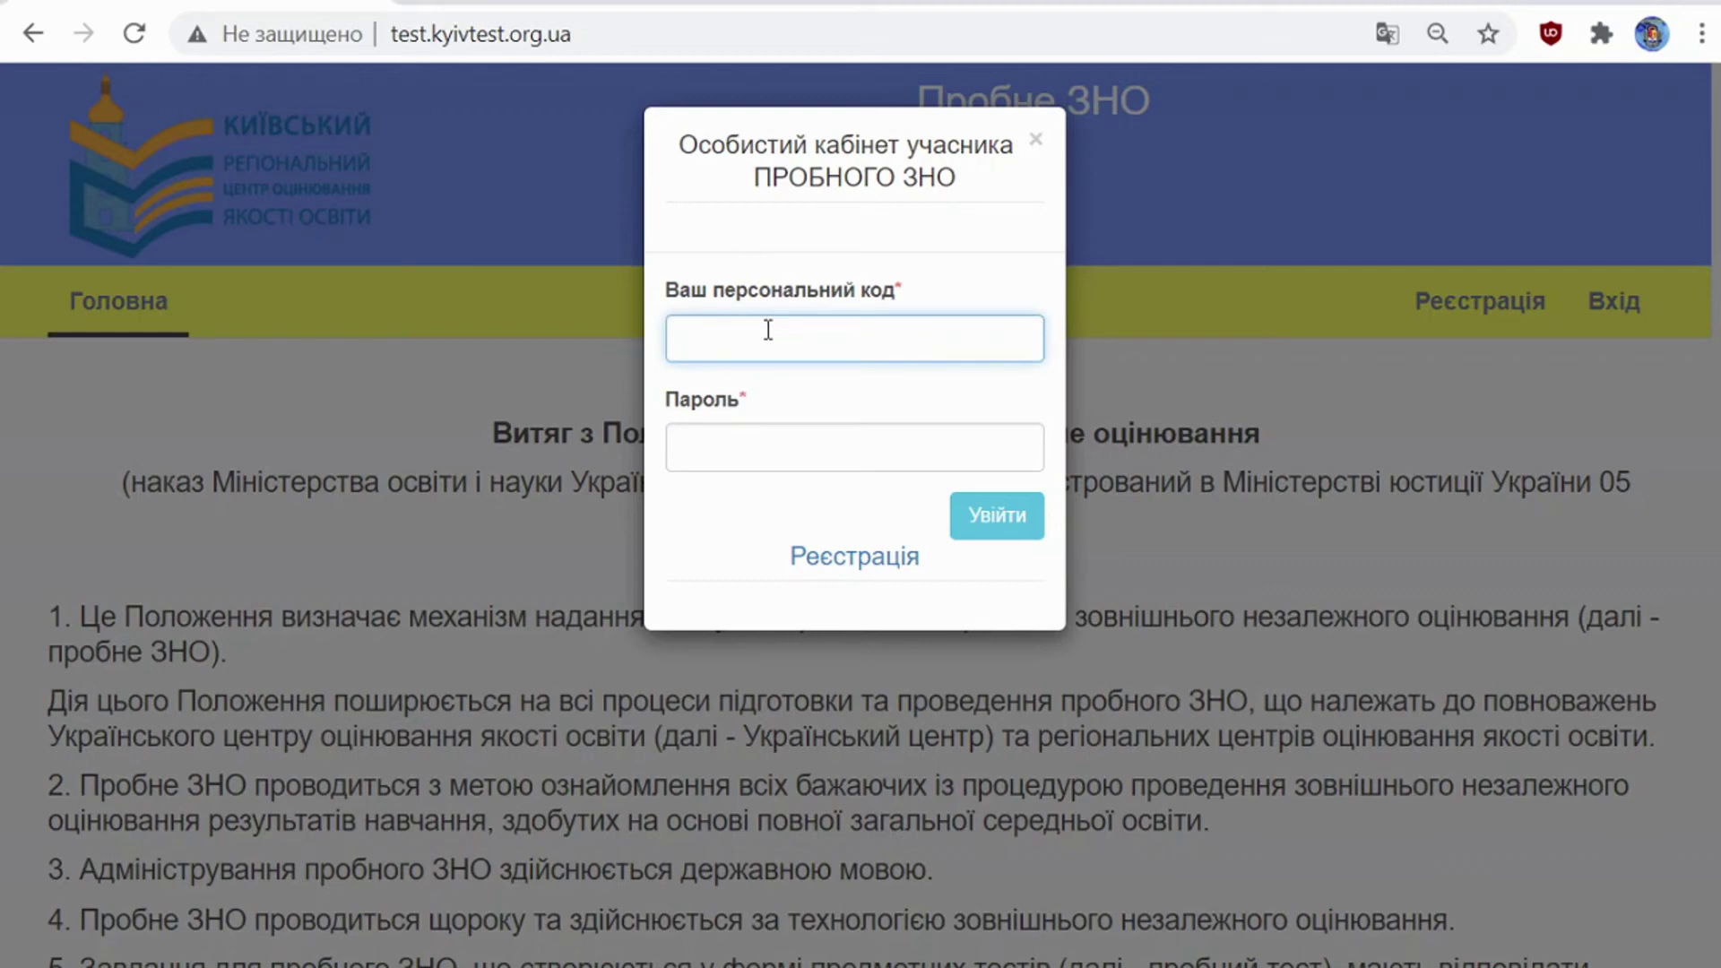
click(776, 439)
text(•••••)
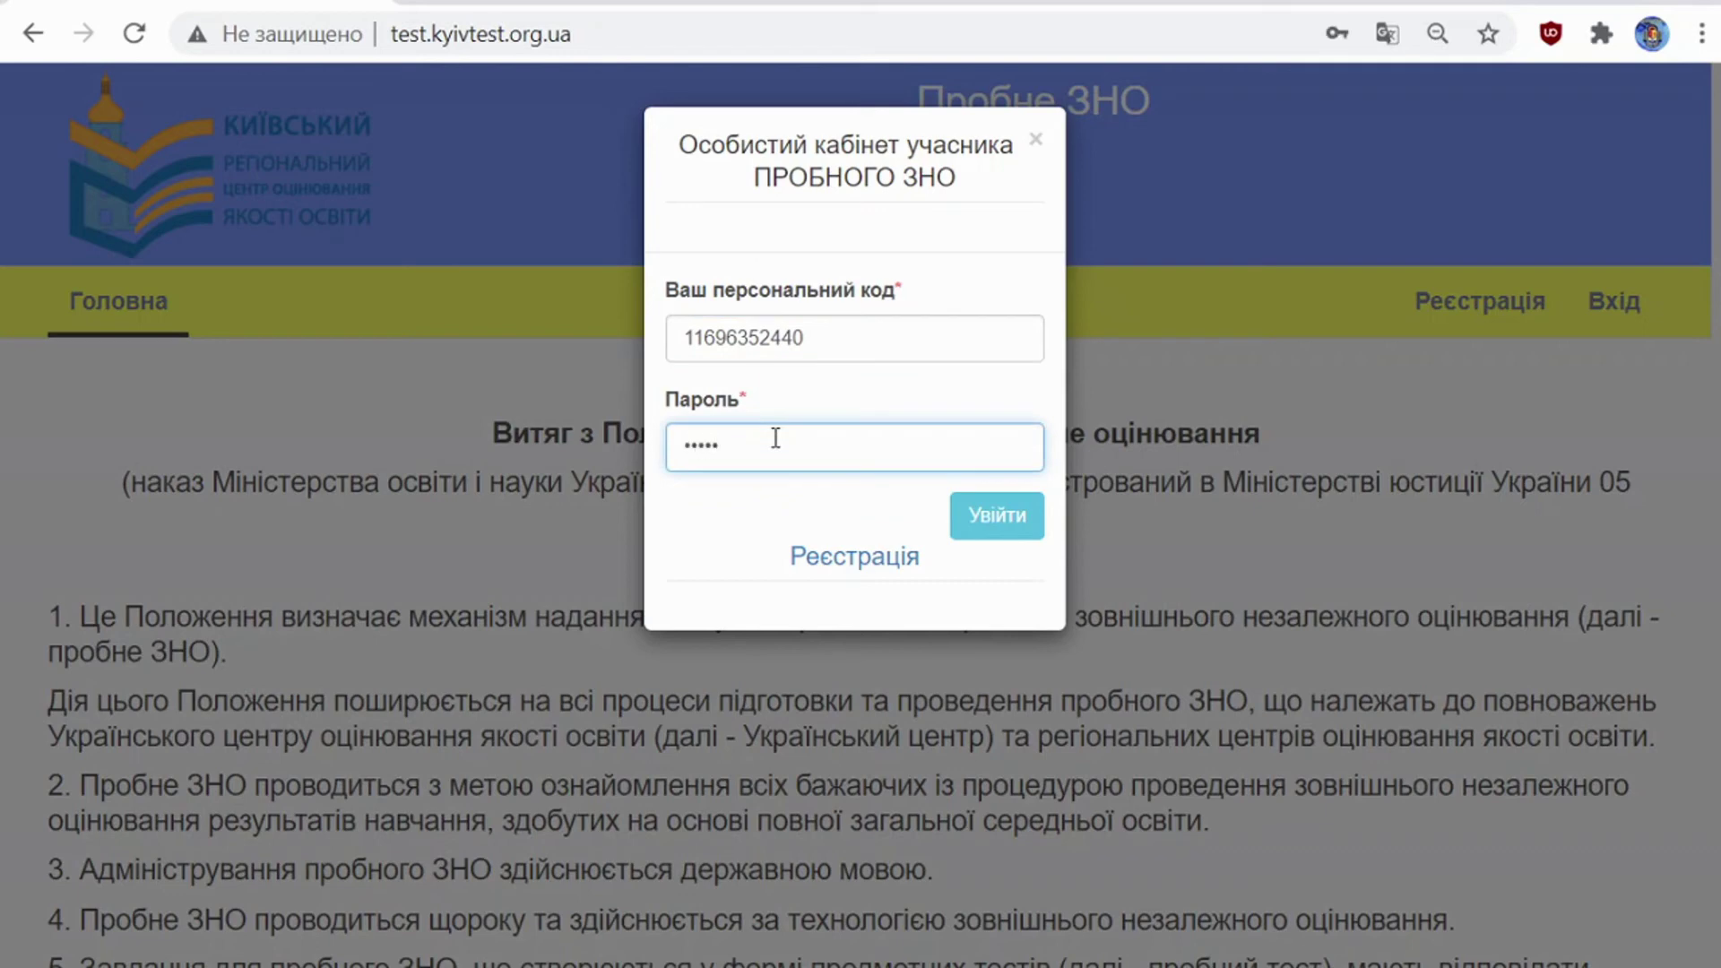
click(996, 527)
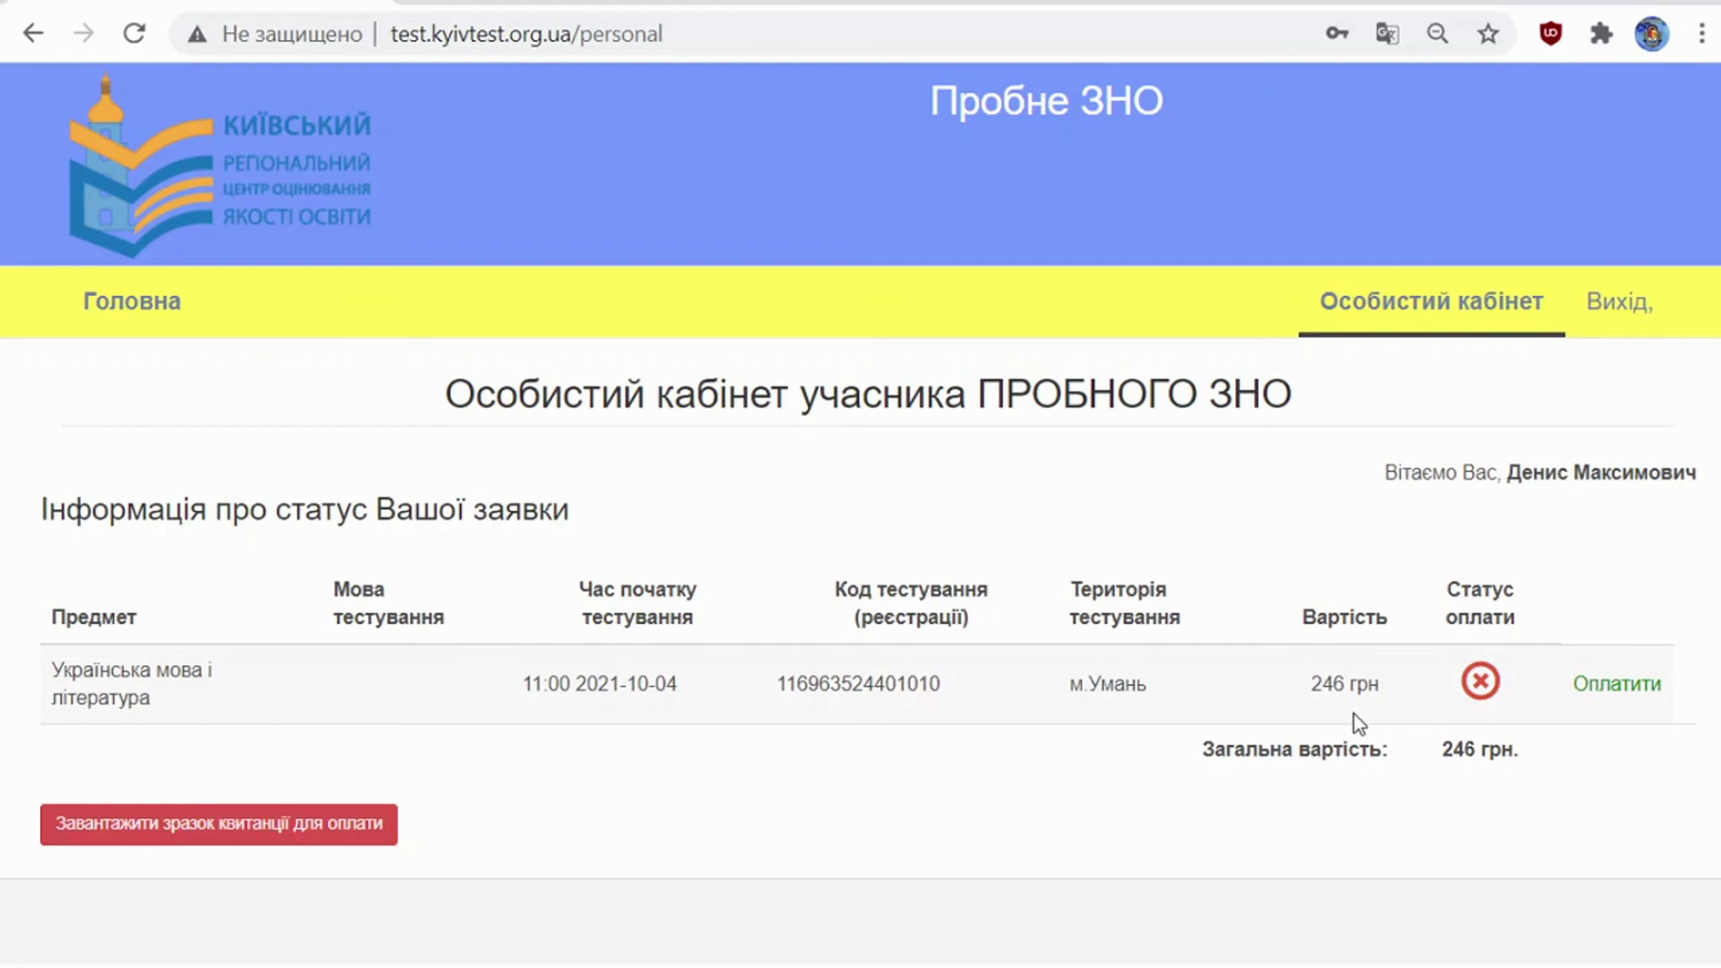
Step: View the EDUPAY page for the 246 грн test payment, then return to the cabinet
click(1624, 695)
scroll(1180, 548, down, 5)
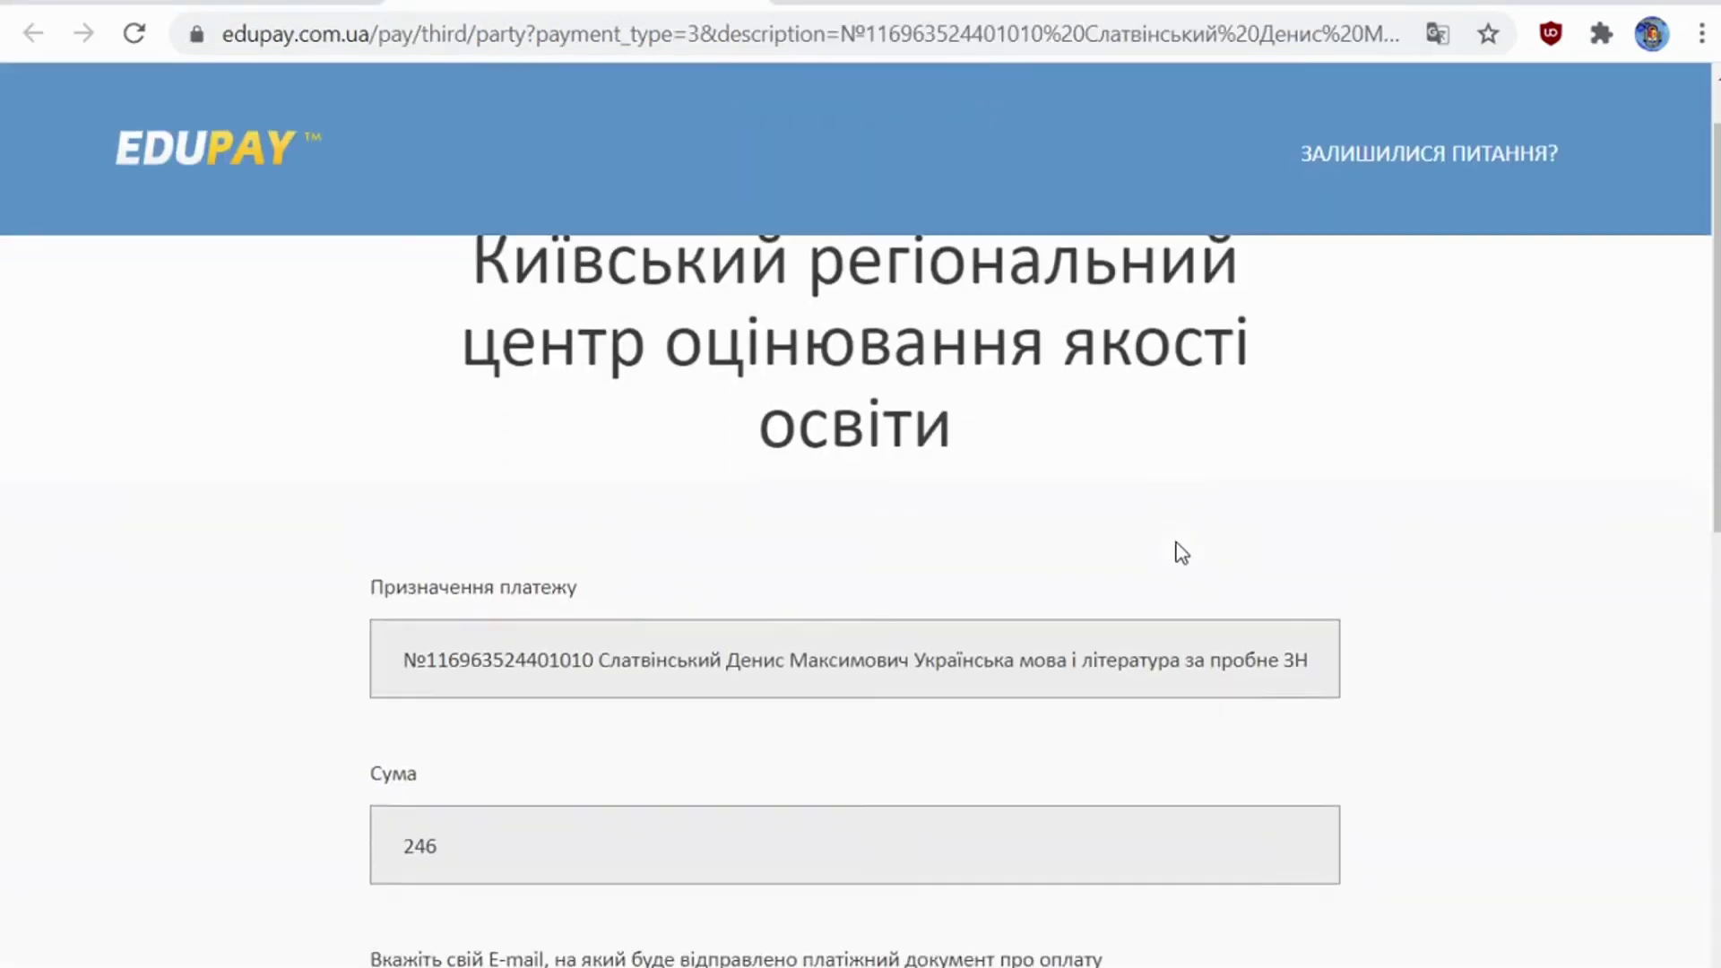
scroll(1182, 552, down, 5)
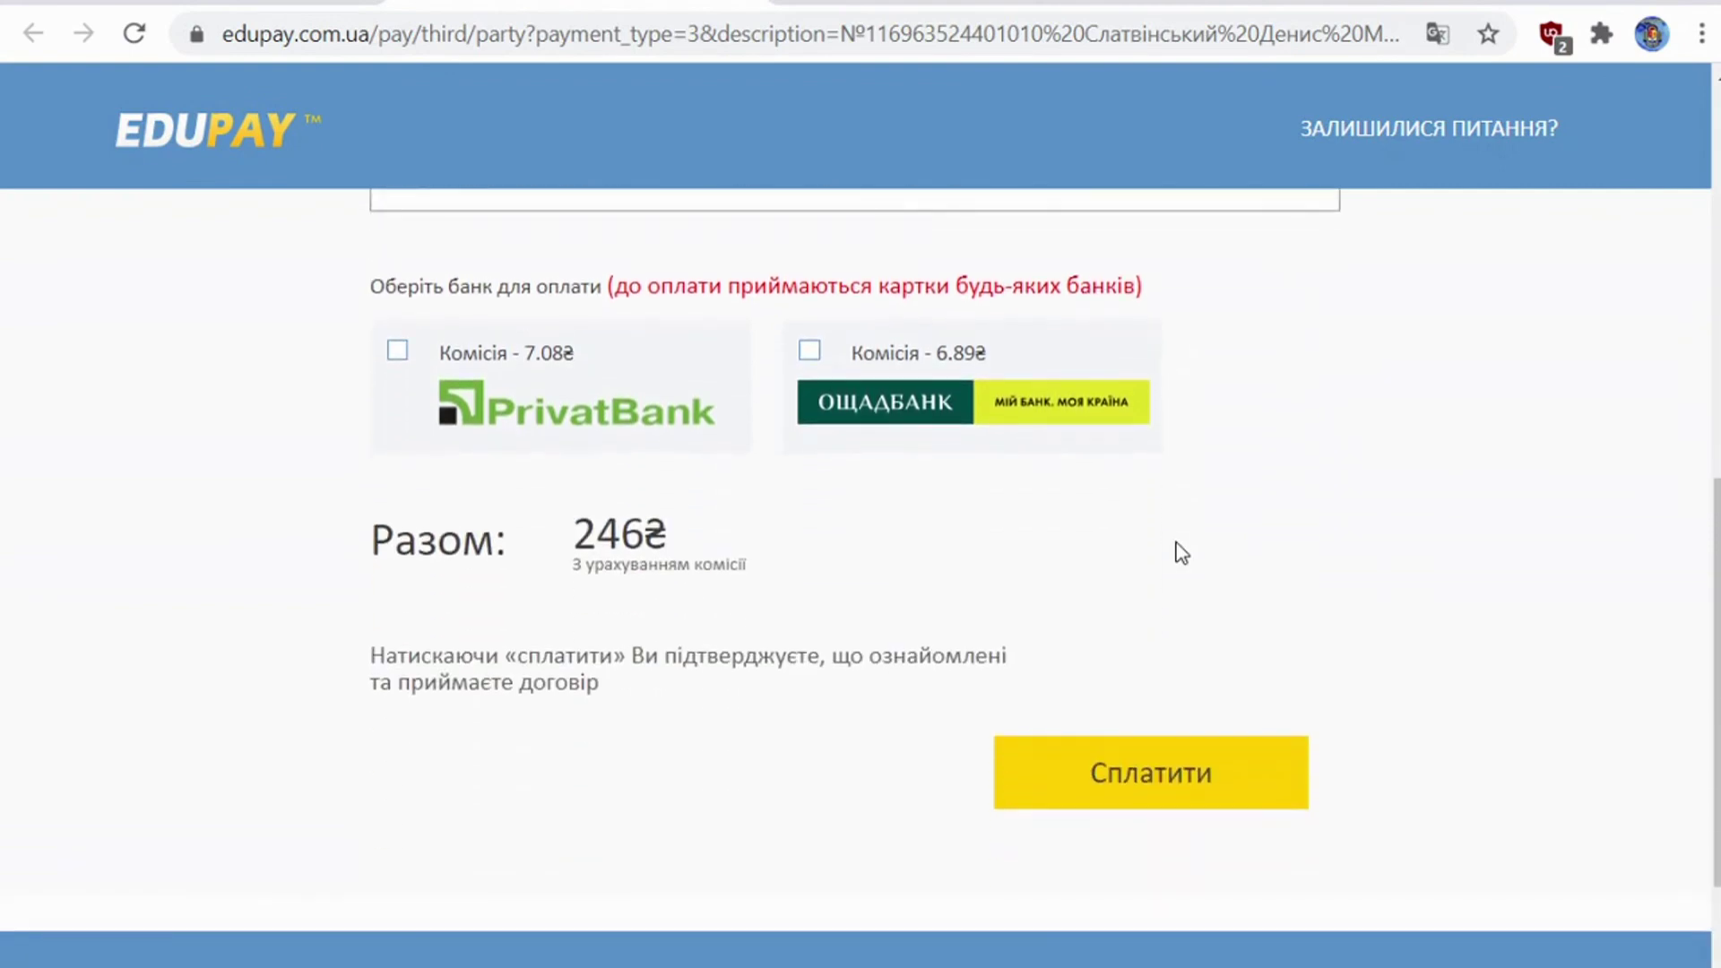
click(80, 3)
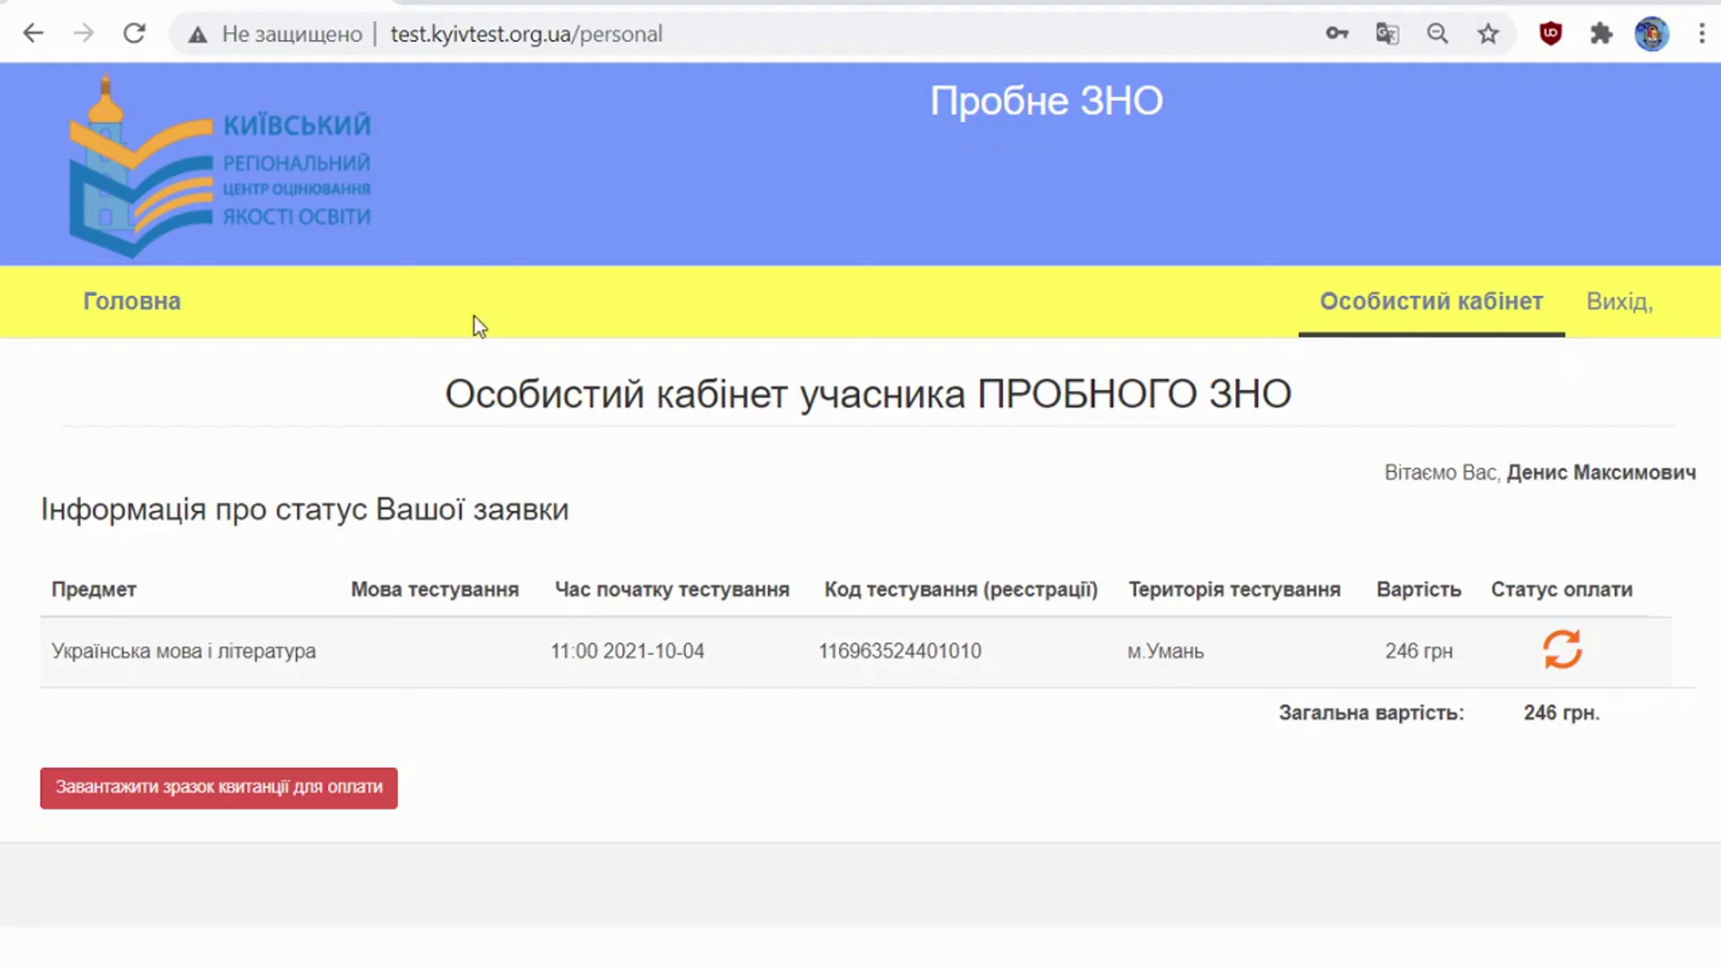
Step: Generate and review the 246 грн sample payment receipt PDF, then return to the personal cabinet
click(215, 789)
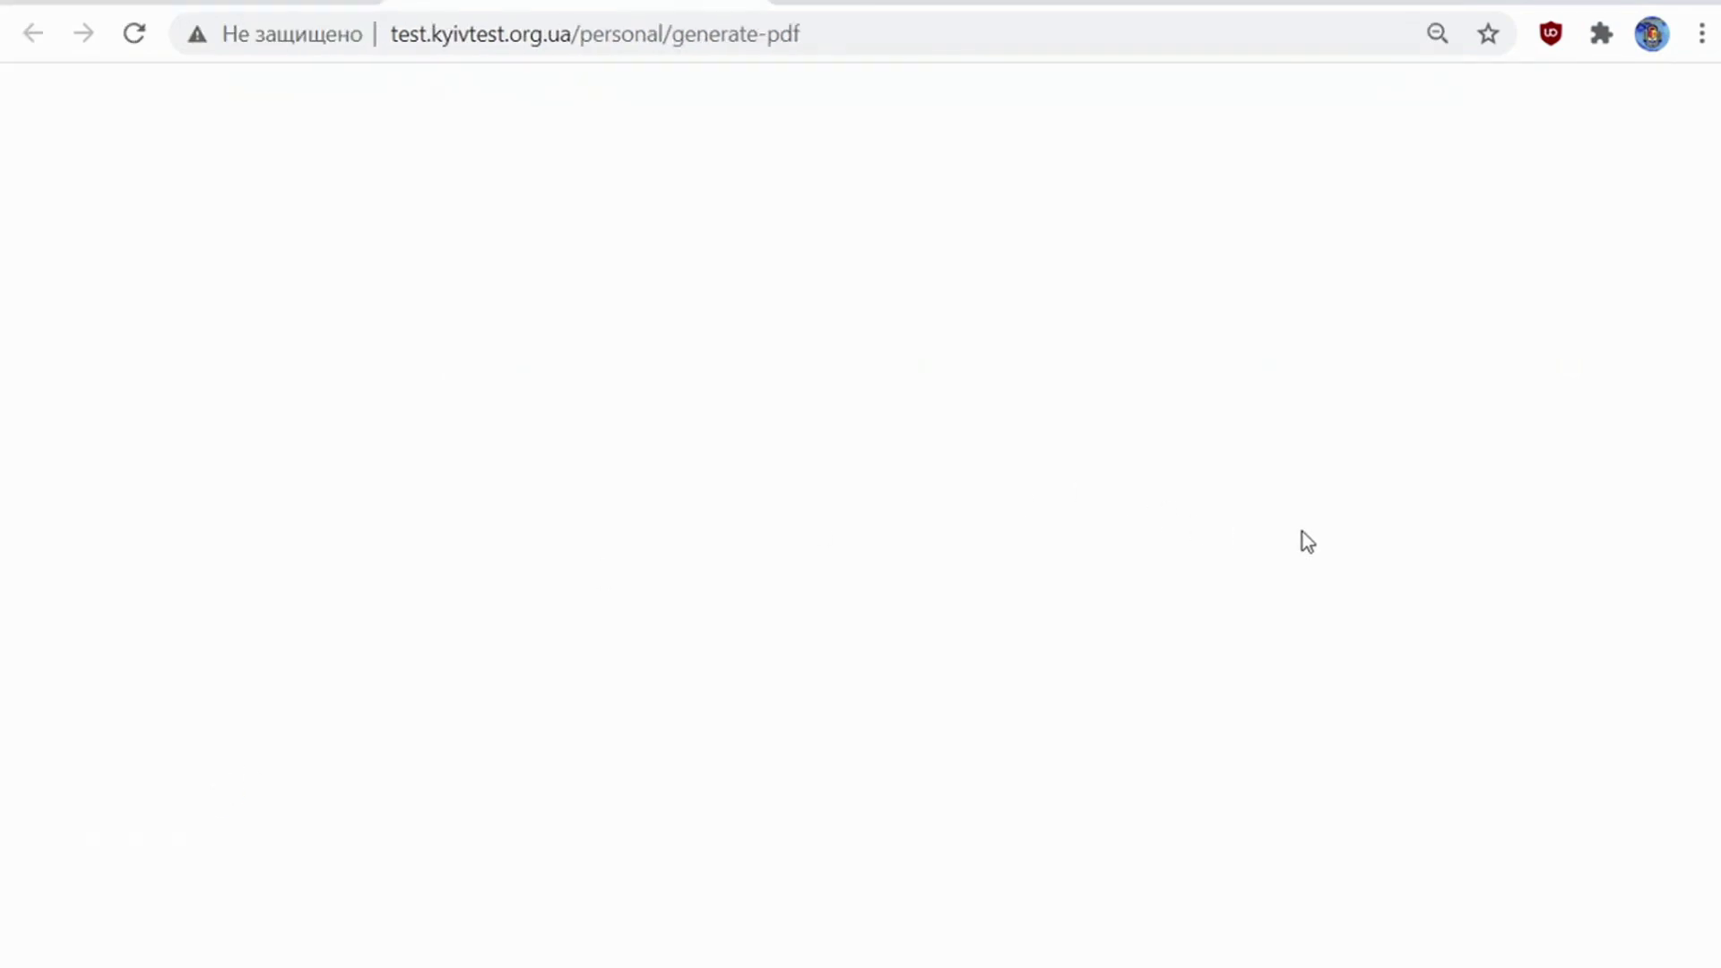
scroll(1363, 533, down, 10)
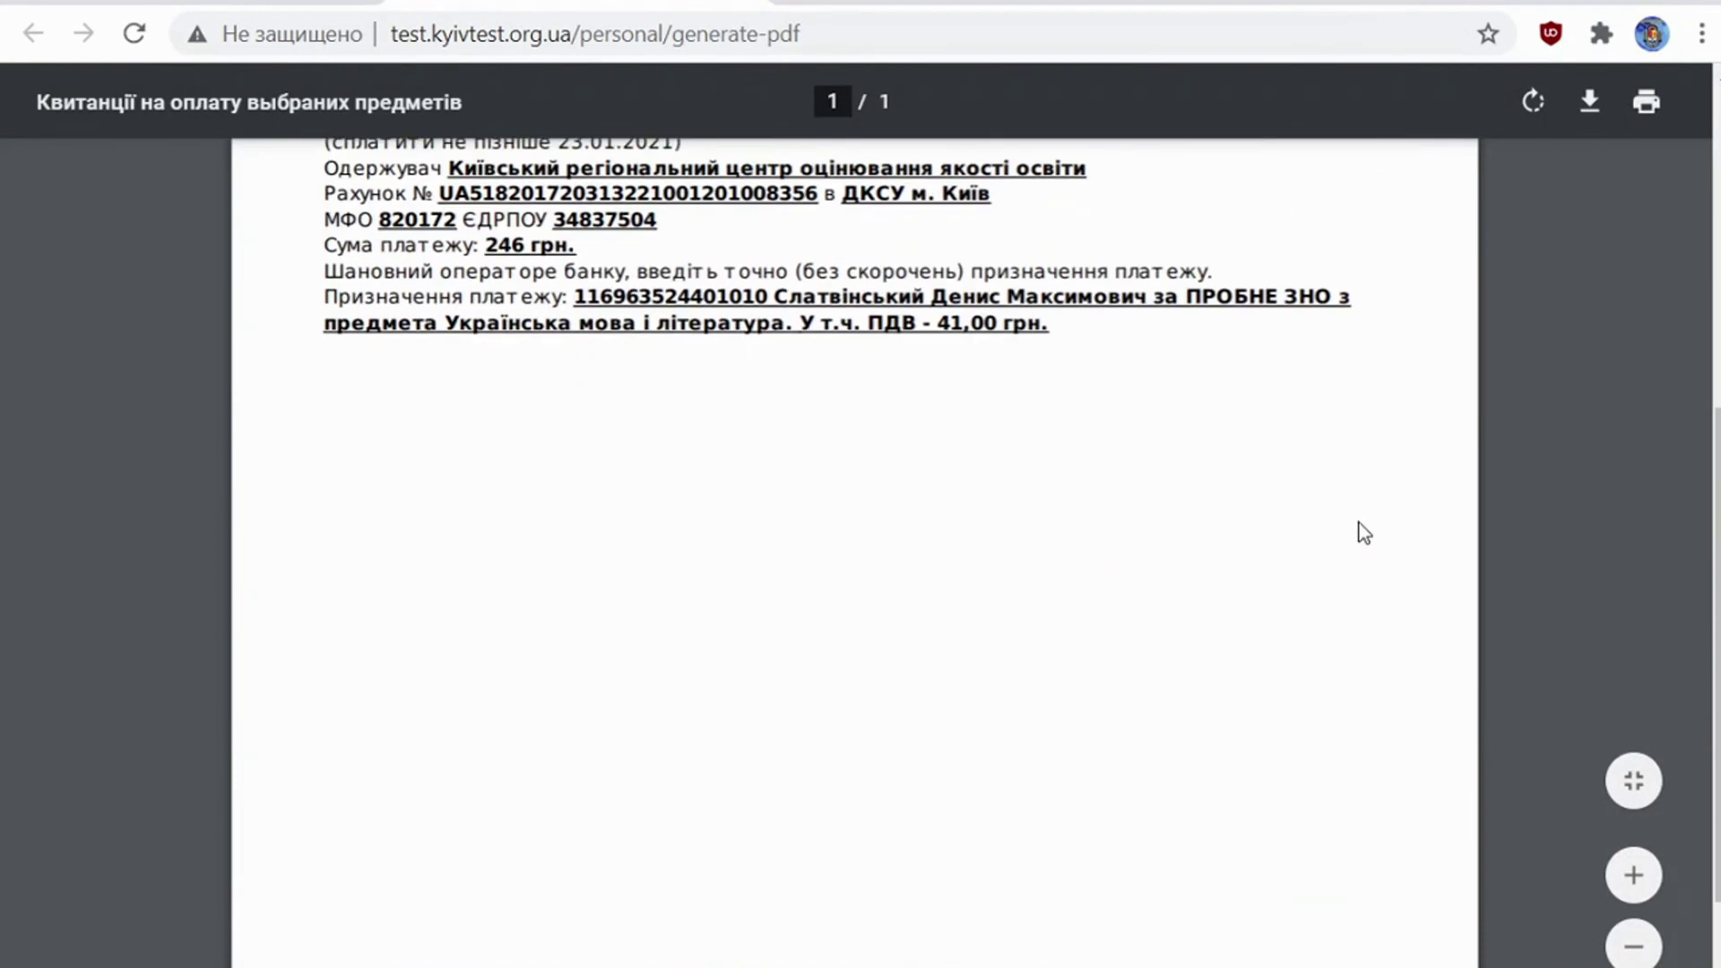
scroll(1363, 532, up, 8)
scroll(1364, 533, up, 5)
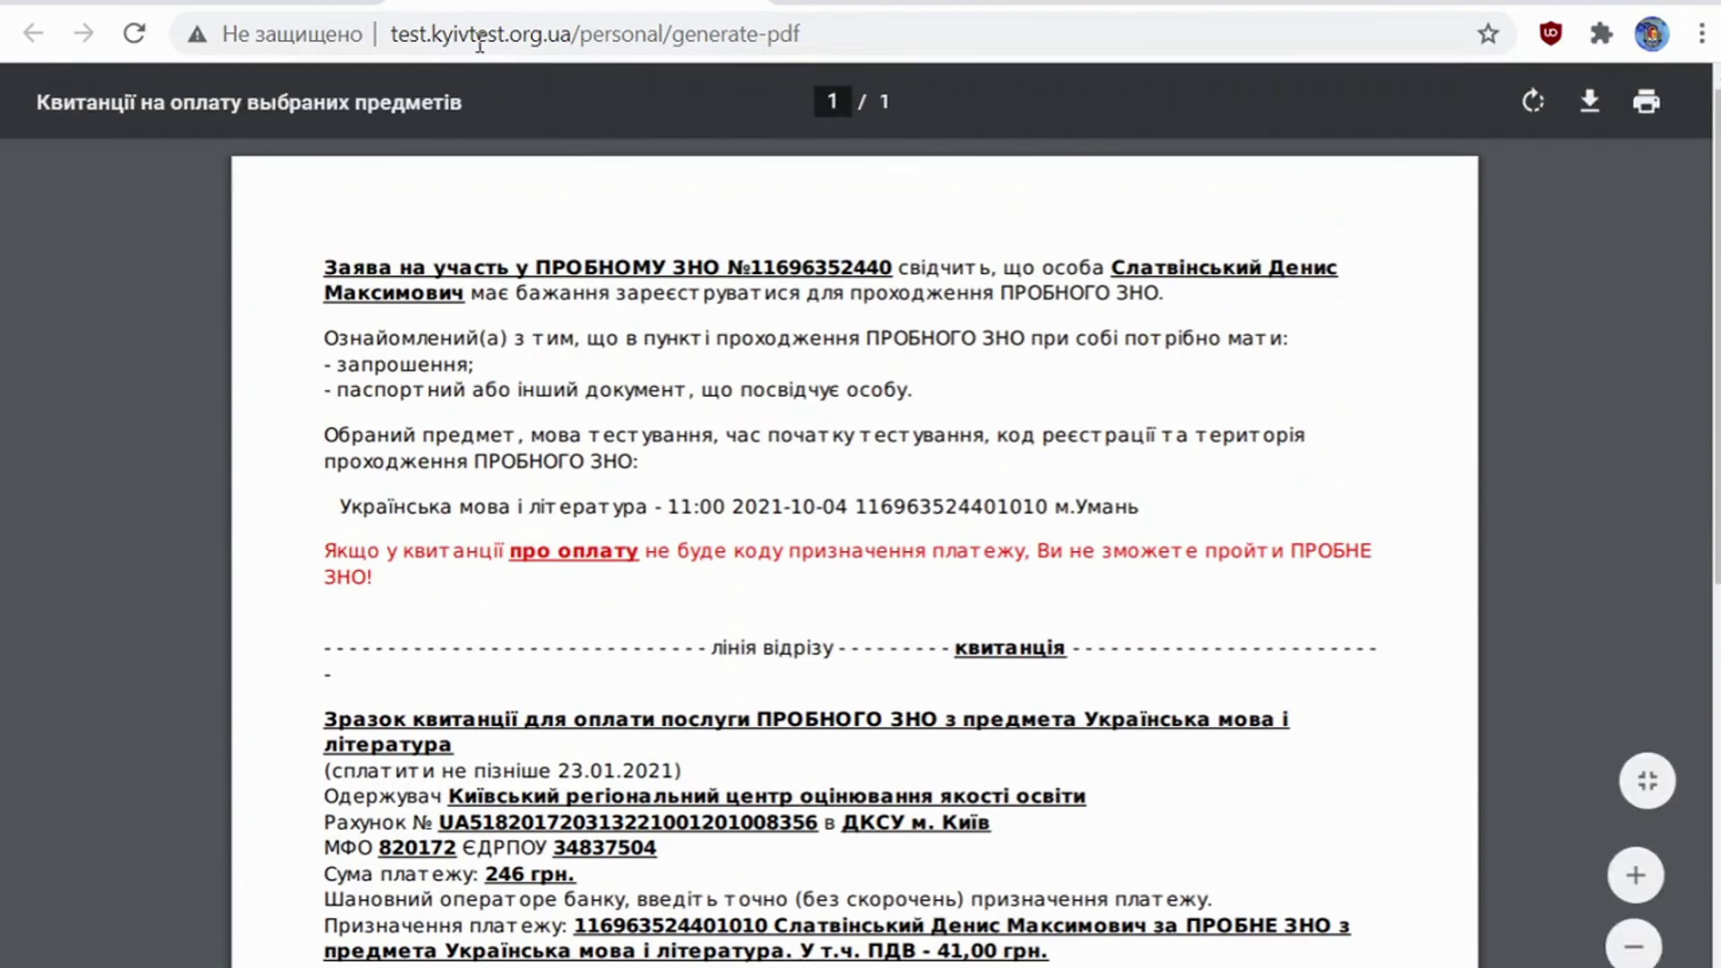
click(317, 8)
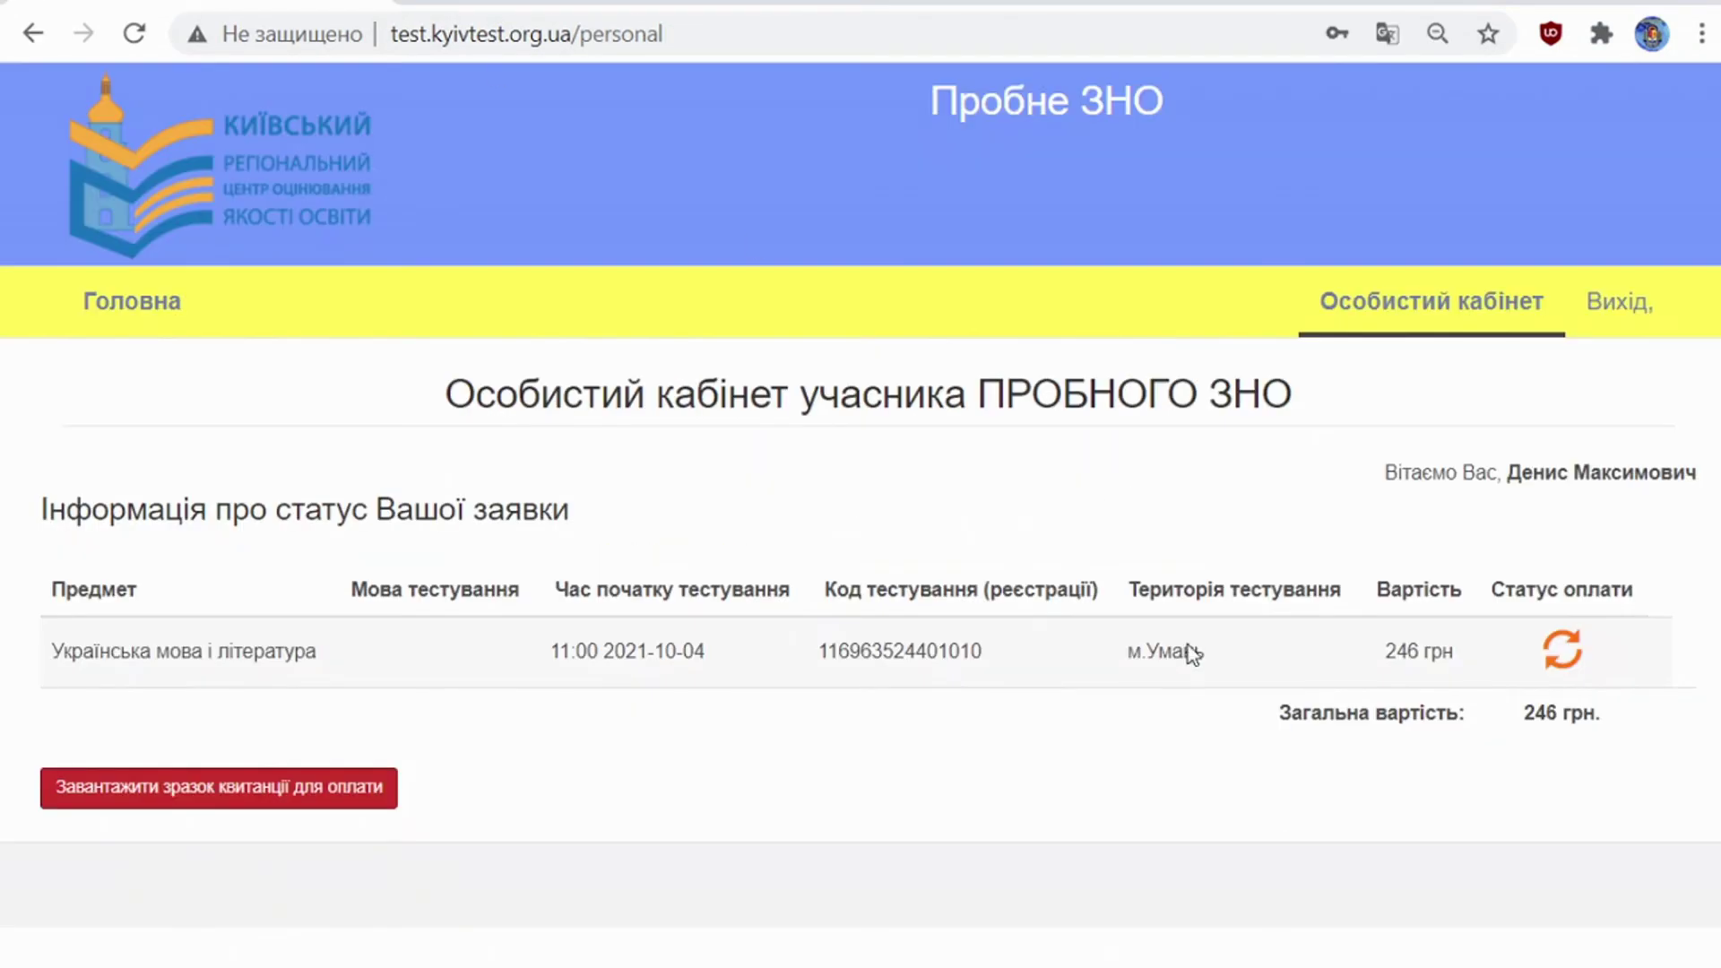